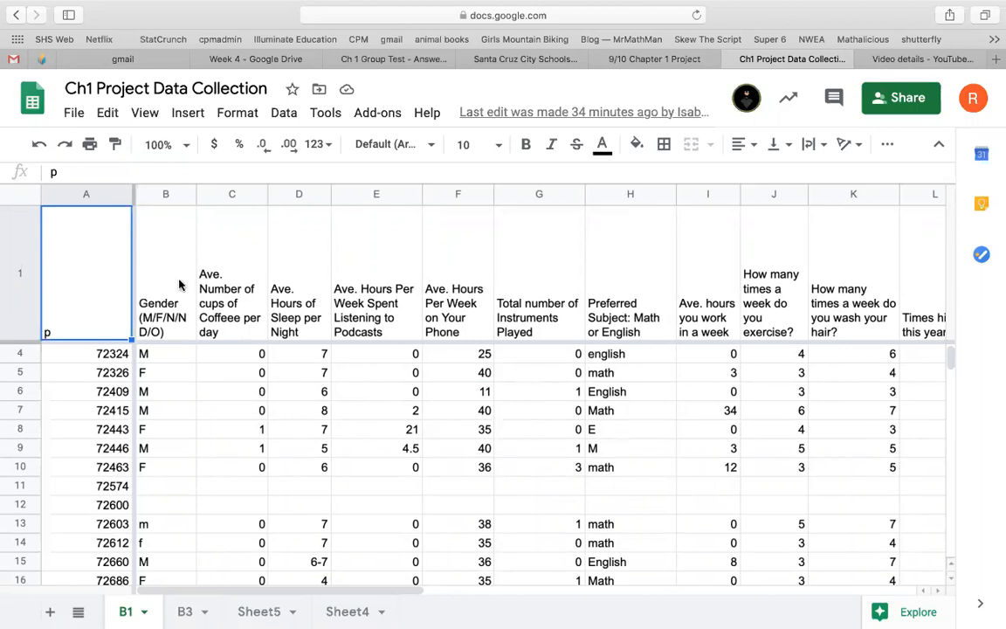
# Make a copy of the spreadsheet named "Copy of Ch1 Project Data Collection" in the AP Statistics 20-21 folder
pyautogui.click(75, 113)
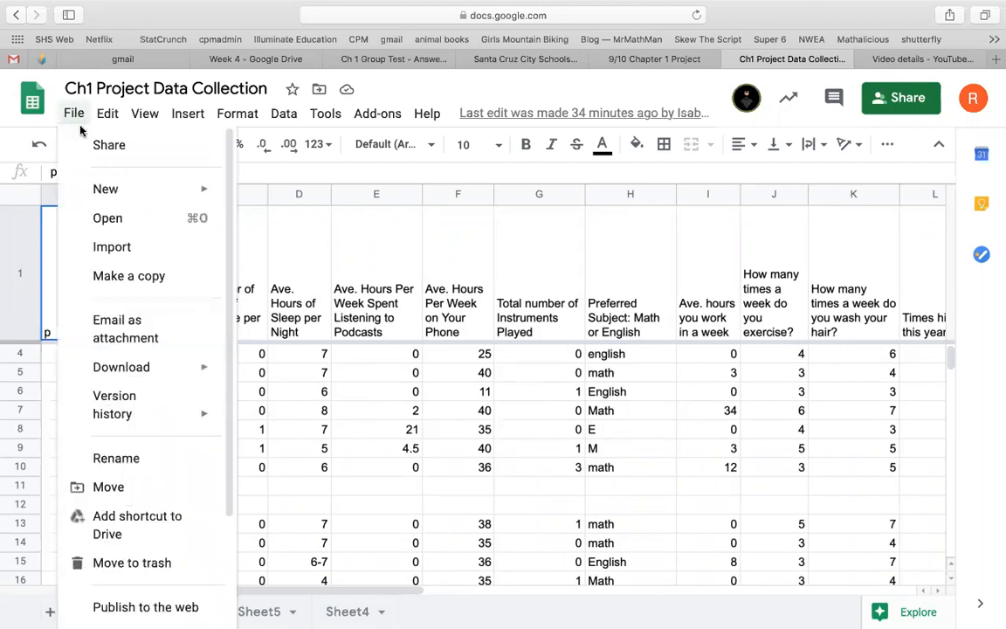
pyautogui.click(131, 275)
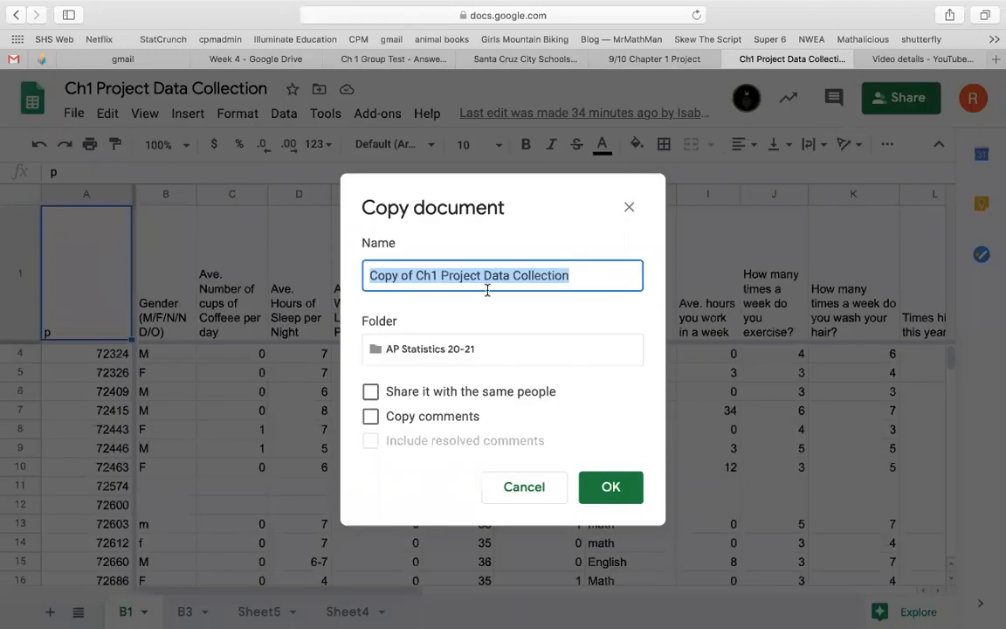
pyautogui.click(622, 485)
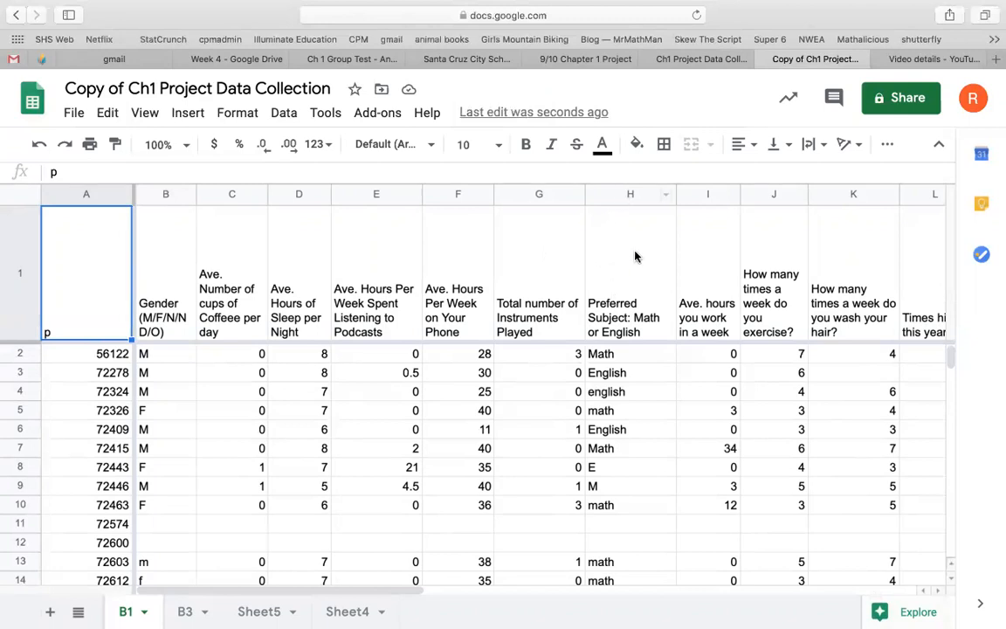
# Delete columns B through G, from Gender to Total number of Instruments Played, on sheet B1 of the copy
pyautogui.hscroll(3, 742, 339)
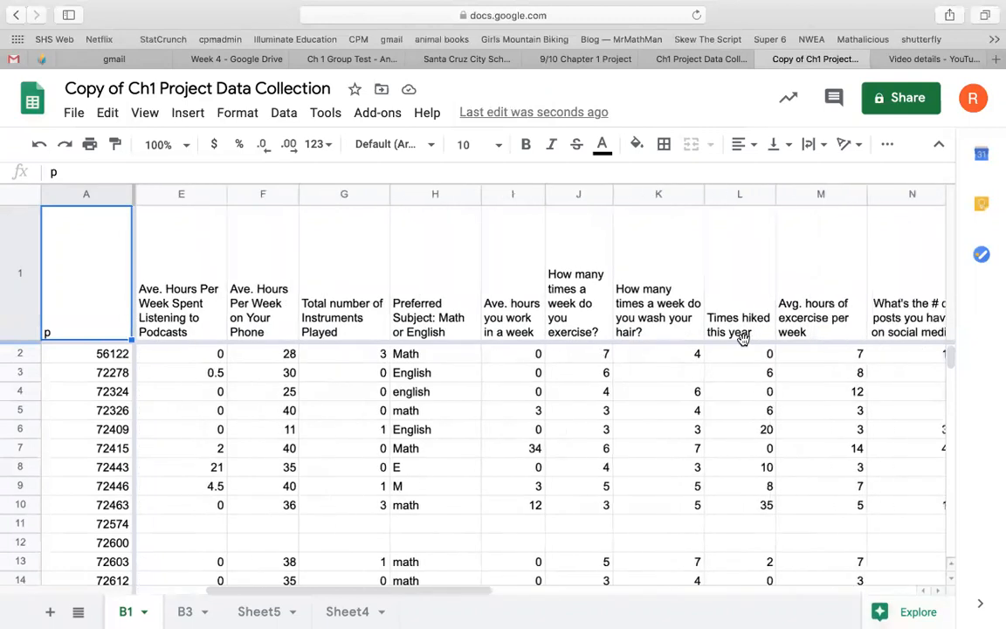
pyautogui.hscroll(3, 742, 339)
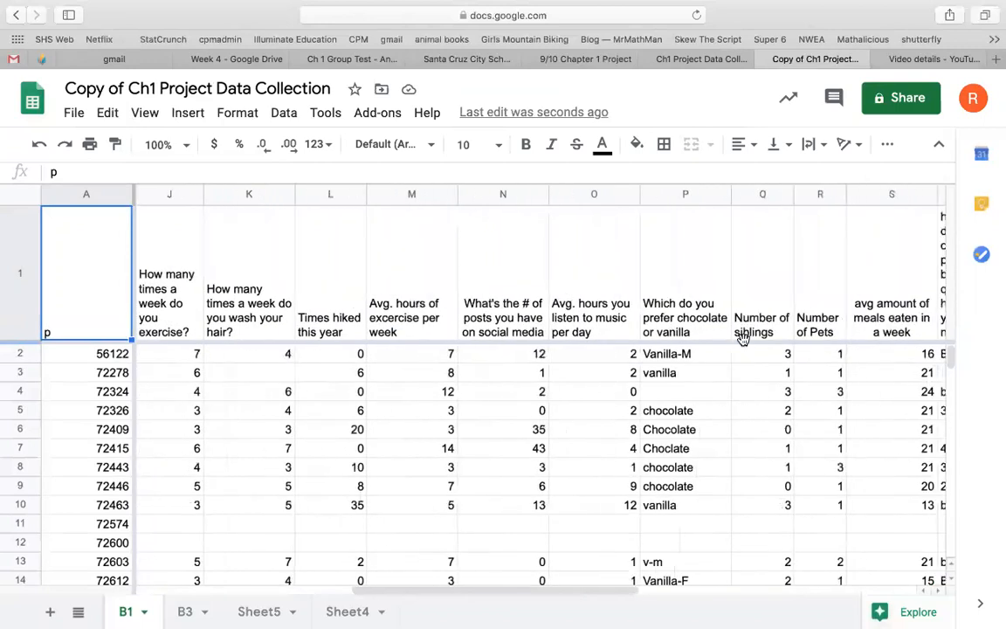
pyautogui.hscroll(-1, 742, 339)
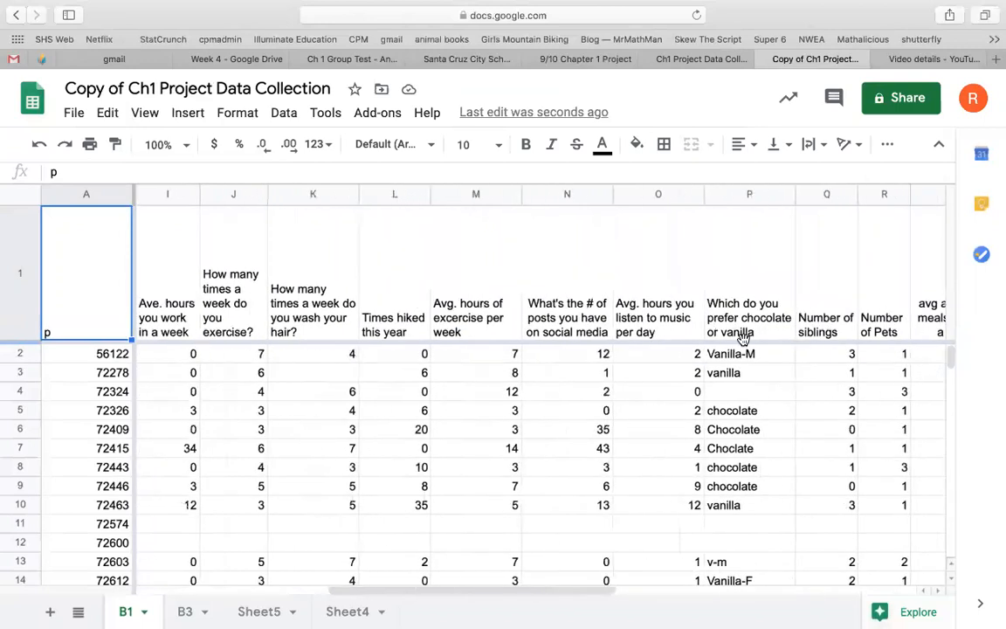
pyautogui.hscroll(-1, 742, 338)
pyautogui.hscroll(-3, 742, 339)
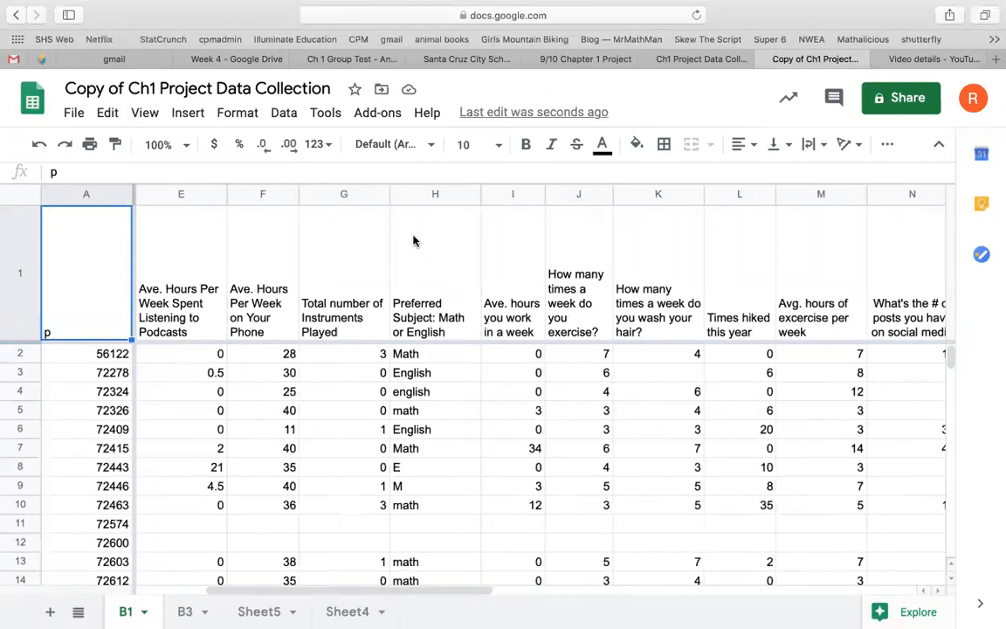
pyautogui.click(373, 190)
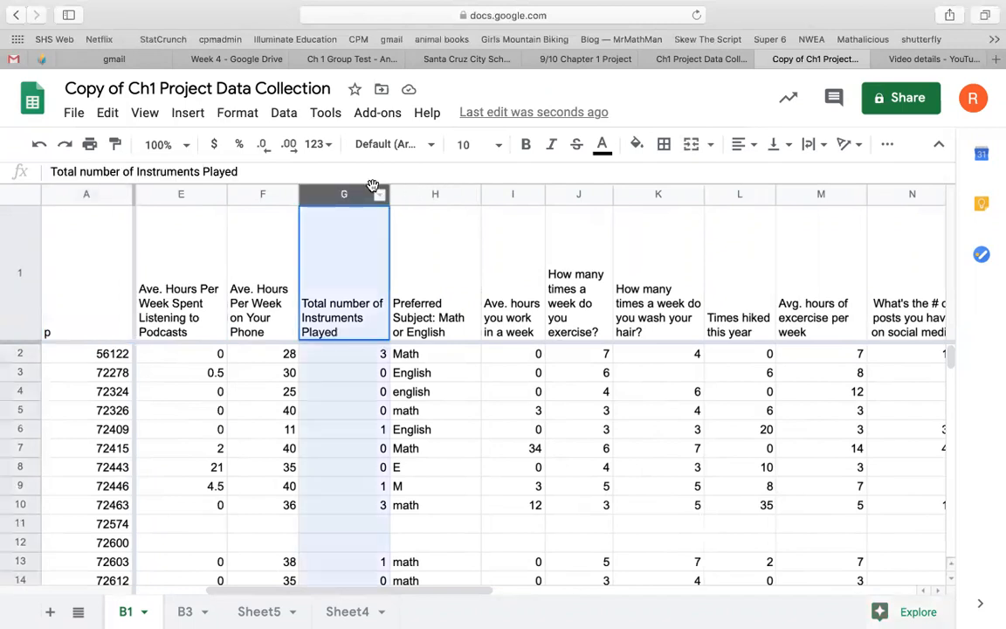
pyautogui.hscroll(-4, 272, 221)
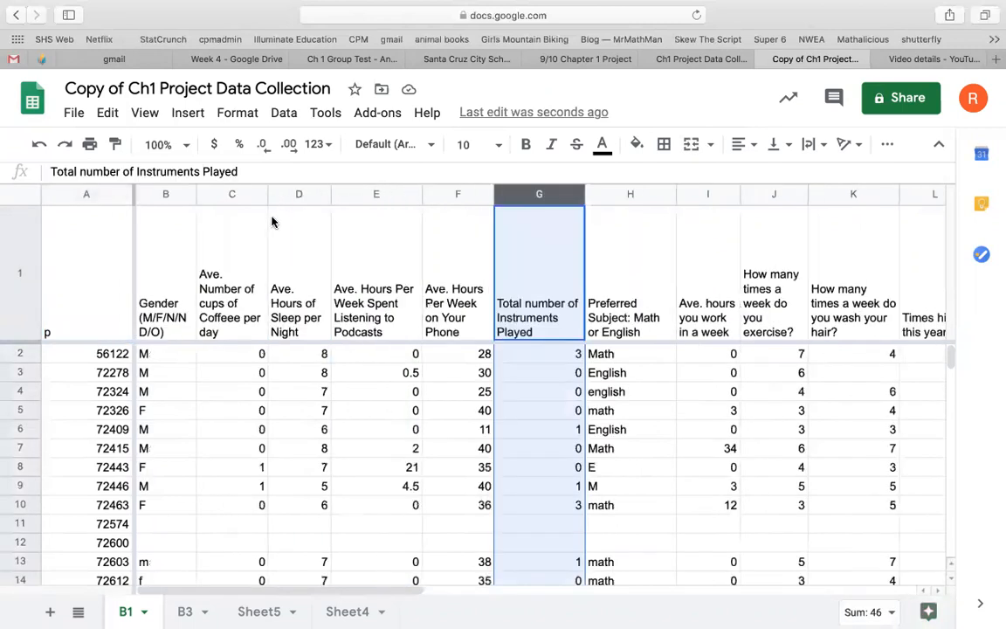
pyautogui.moveTo(164, 192); pyautogui.dragTo(525, 174)
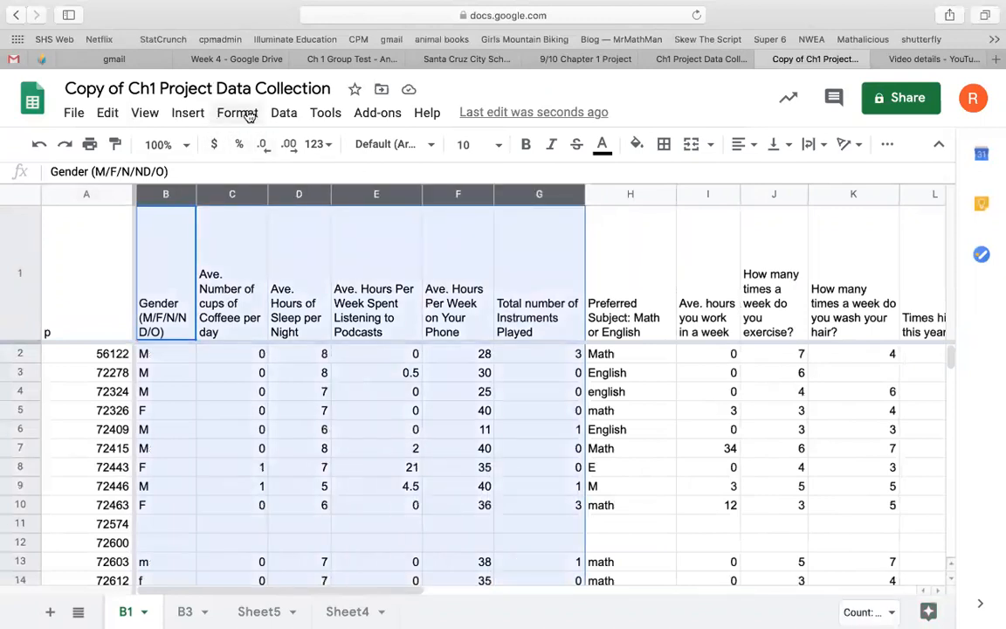
pyautogui.click(109, 113)
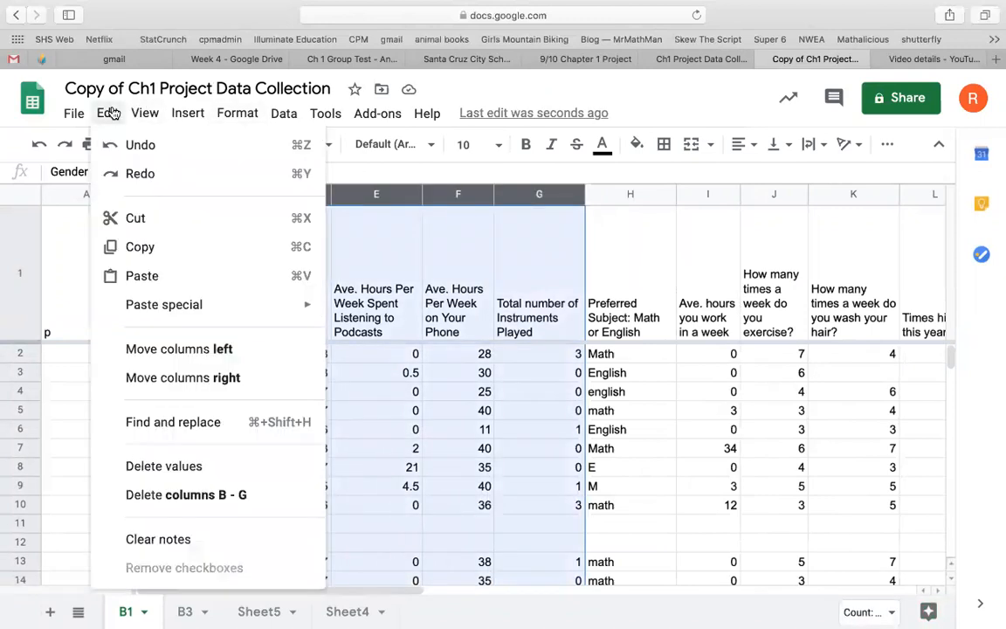
pyautogui.click(184, 495)
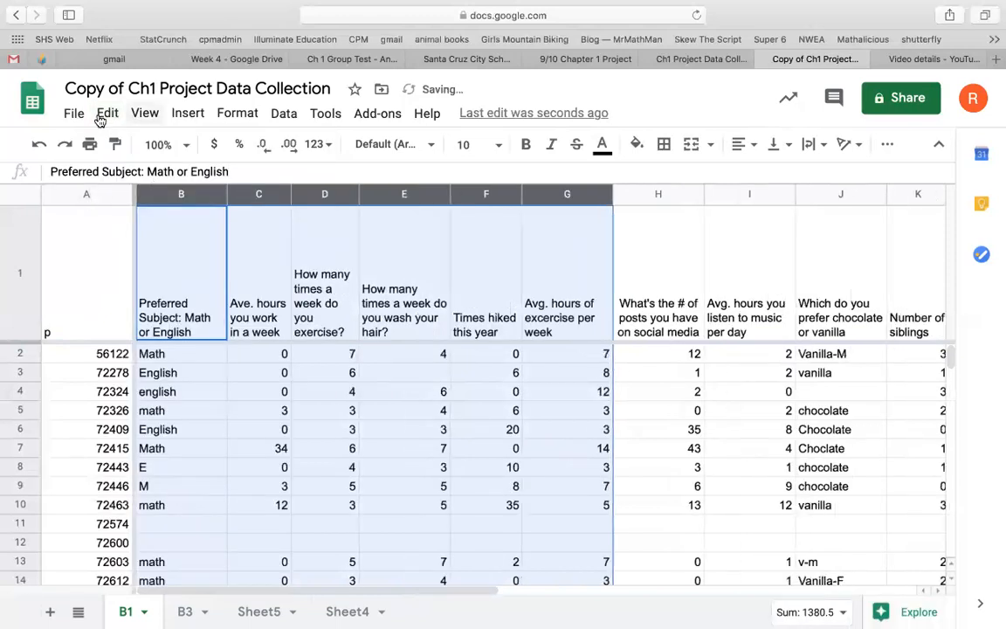
# Delete column C, the average hours worked in a week, next to the Preferred Subject column
pyautogui.click(358, 273)
pyautogui.click(261, 194)
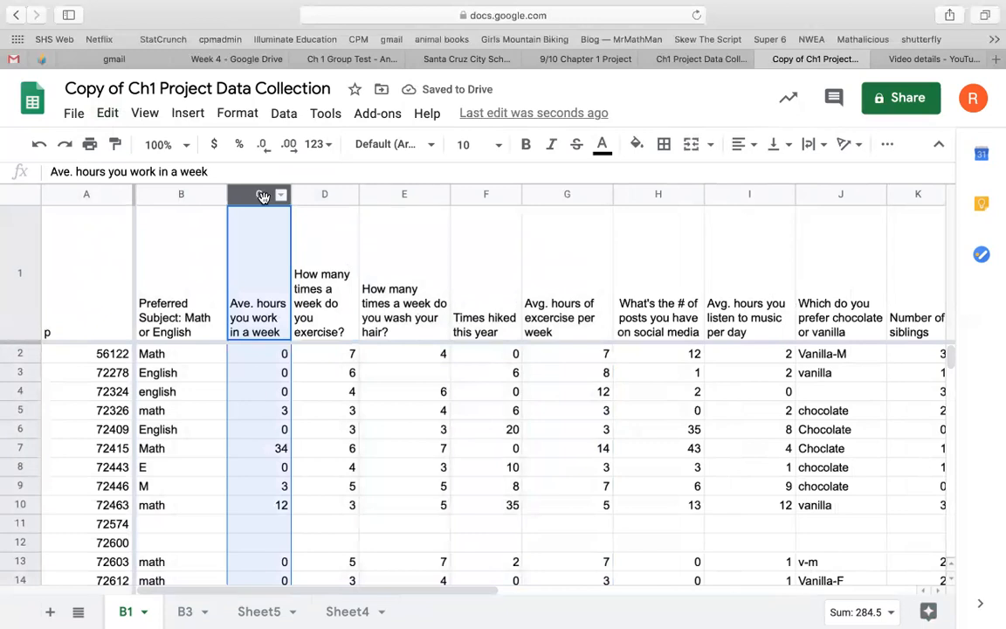
pyautogui.click(107, 114)
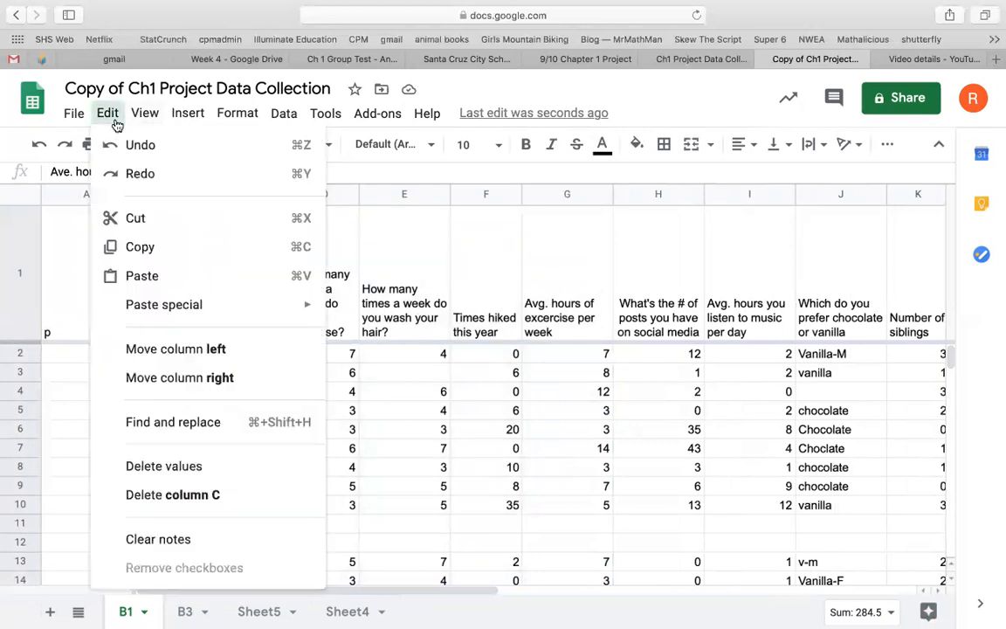
pyautogui.click(166, 495)
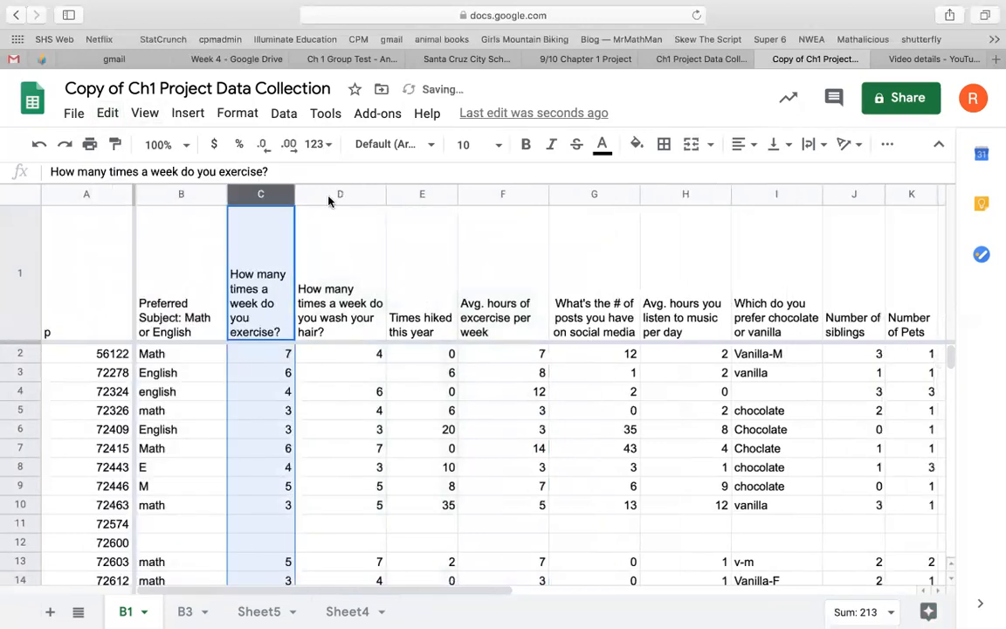
# Delete columns D through T, from the hair-washing question to the number of phones owned
pyautogui.moveTo(328, 193); pyautogui.dragTo(995, 215)
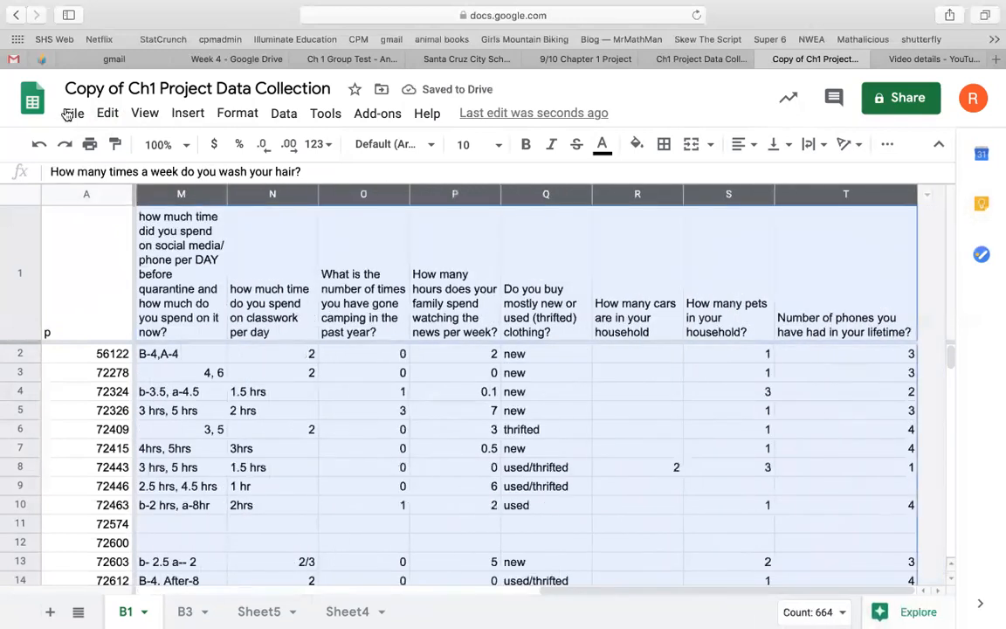
pyautogui.click(107, 113)
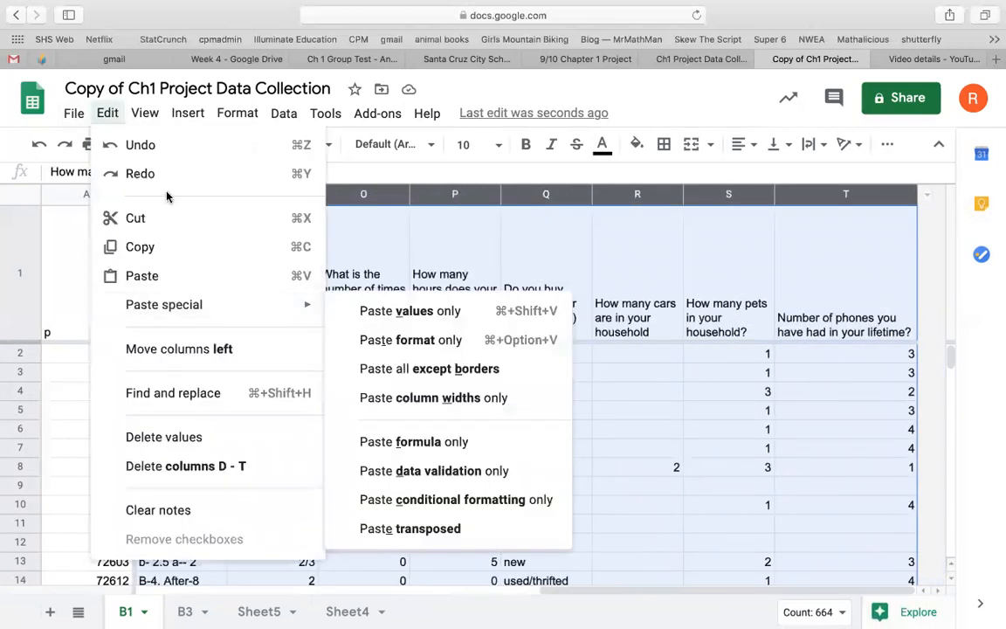
pyautogui.click(149, 465)
pyautogui.click(107, 194)
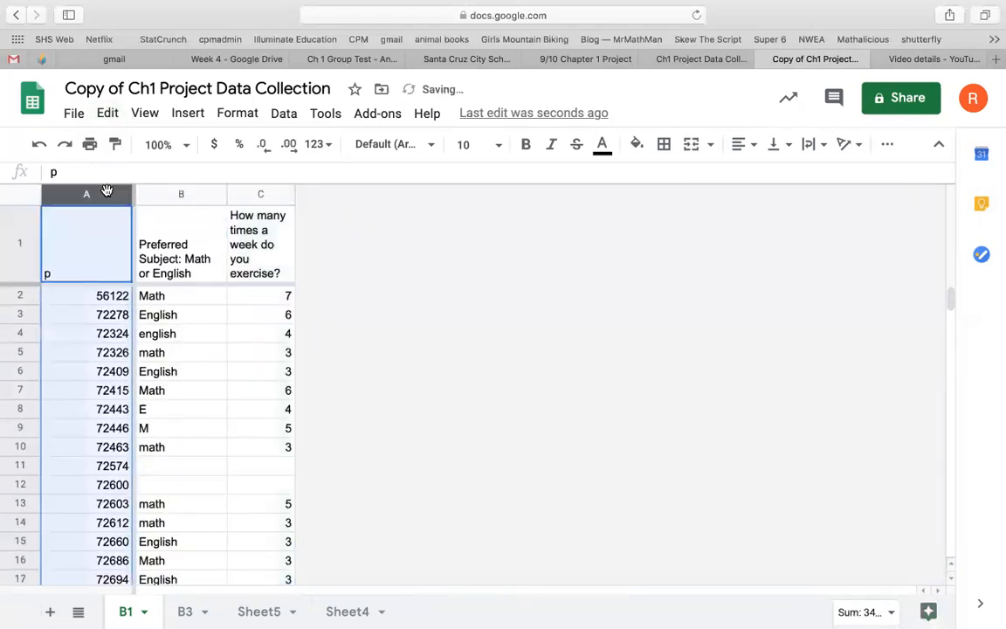
pyautogui.click(230, 333)
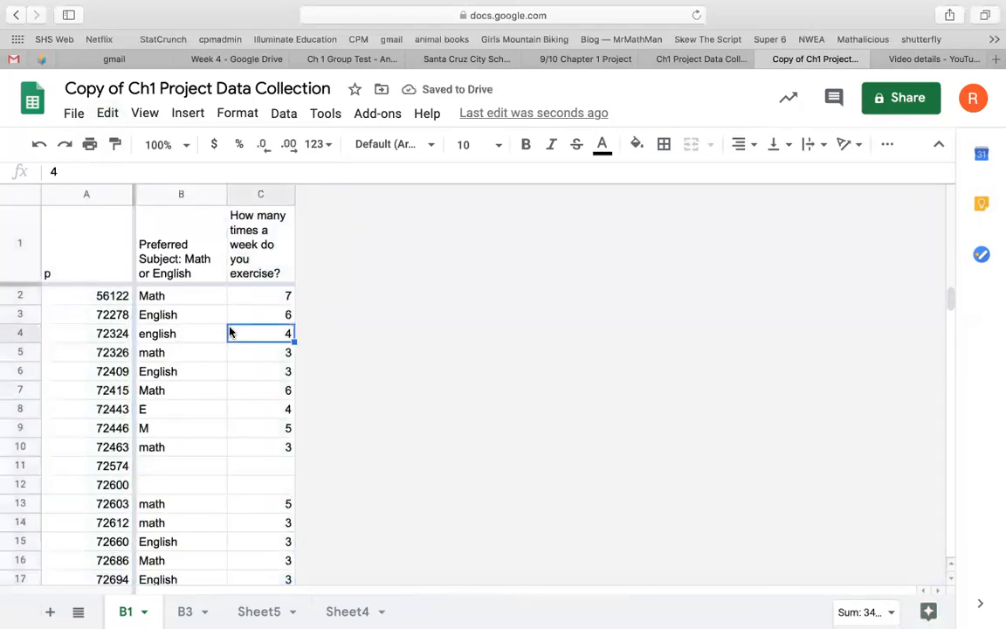
# Sort the sheet A to Z by the Preferred Subject column and check how the responses are grouped
pyautogui.click(190, 298)
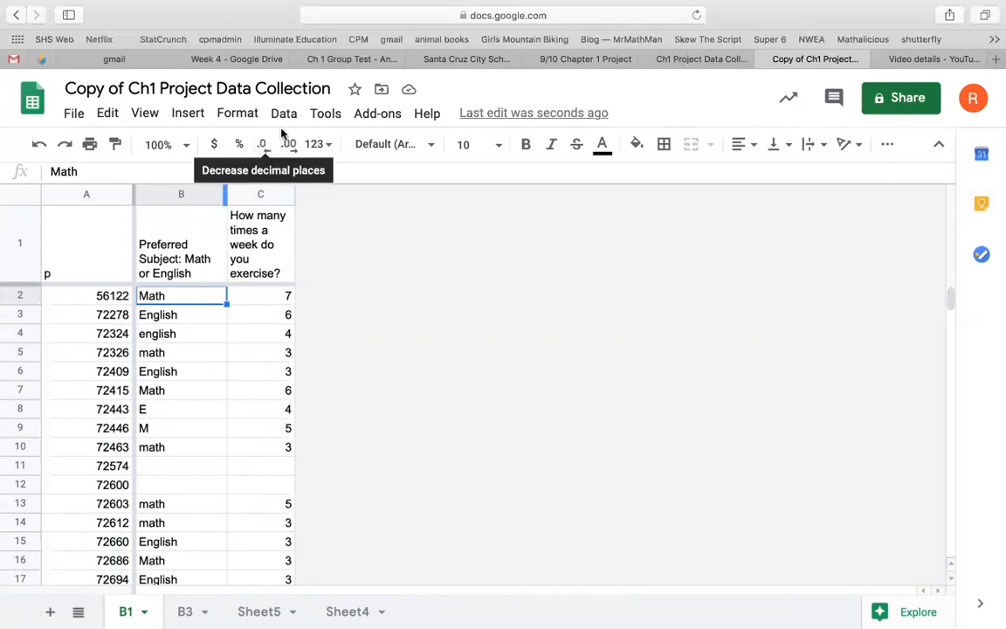
pyautogui.click(215, 201)
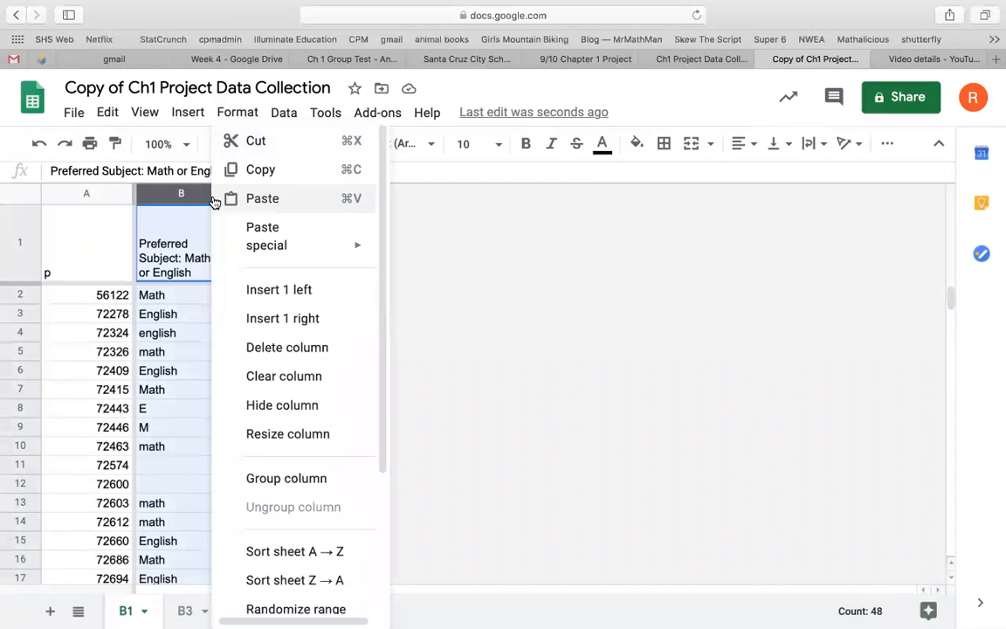
pyautogui.click(184, 232)
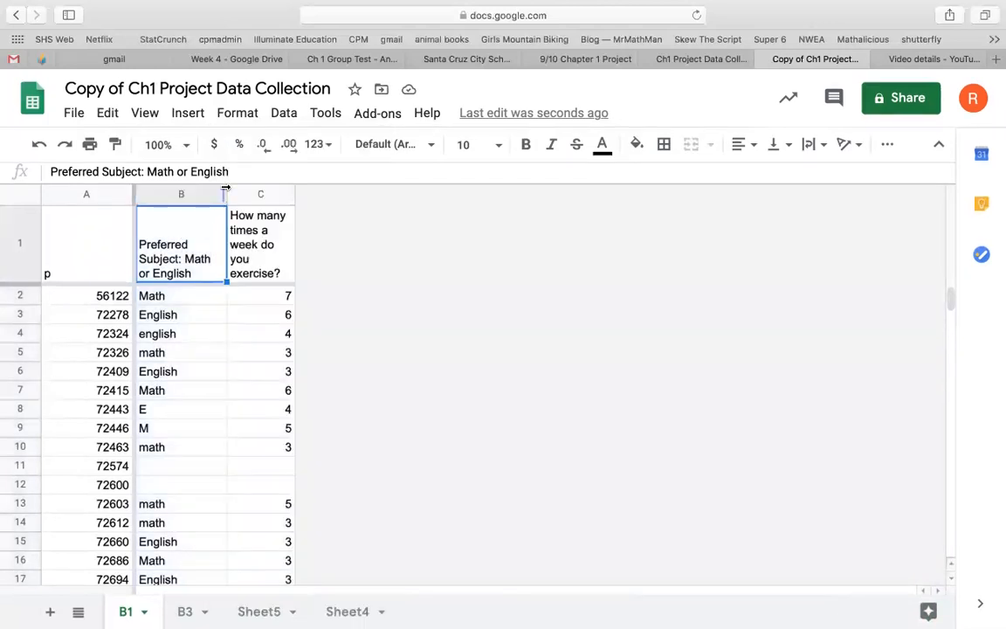
pyautogui.click(214, 195)
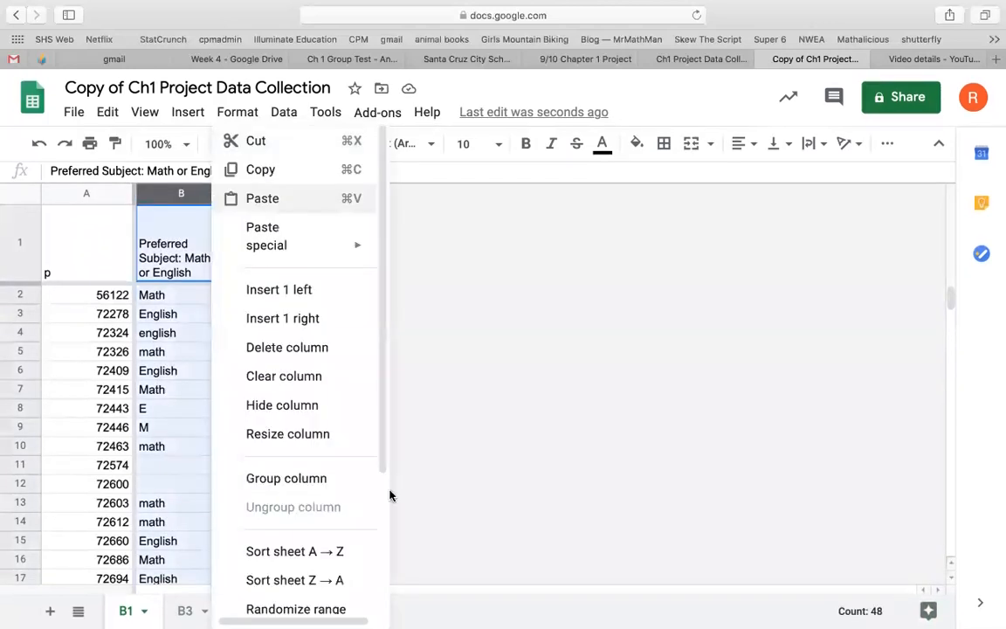
pyautogui.click(337, 555)
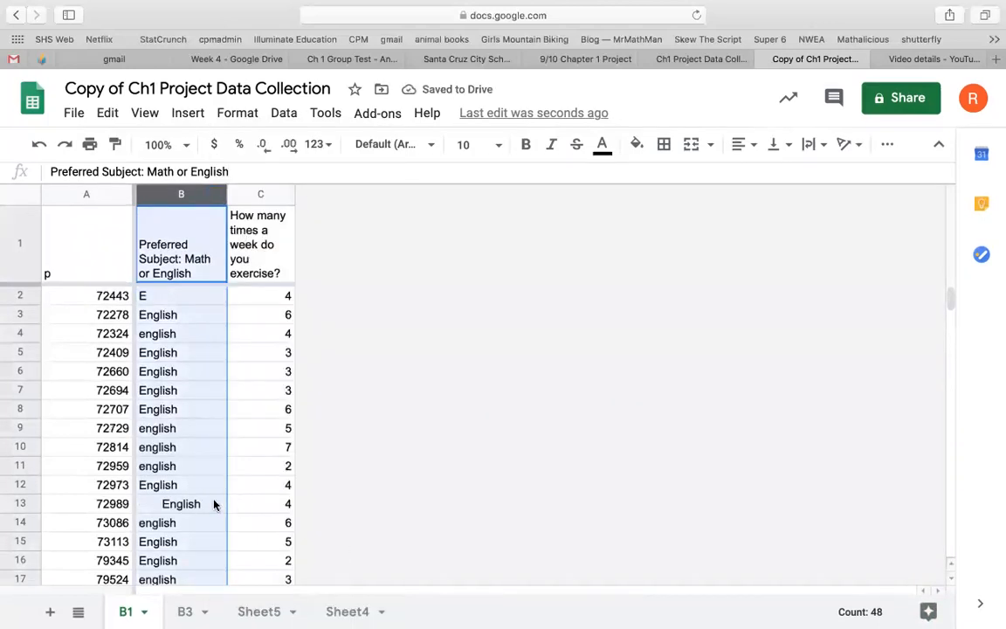
pyautogui.scroll(-5, 198, 509)
pyautogui.scroll(-4, 198, 509)
pyautogui.scroll(8, 198, 509)
pyautogui.scroll(-2, 198, 509)
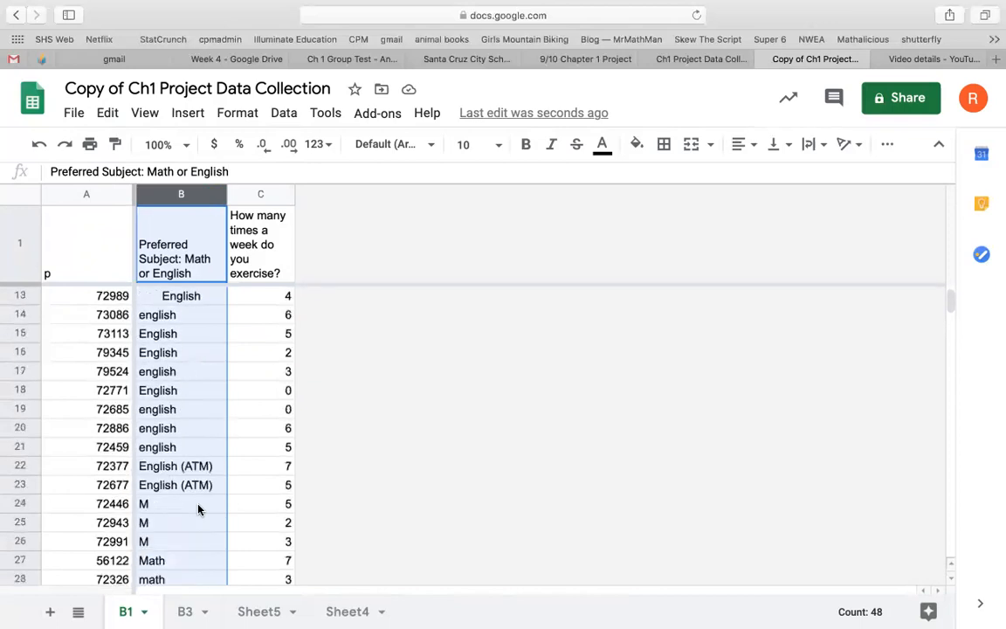
pyautogui.scroll(4, 198, 509)
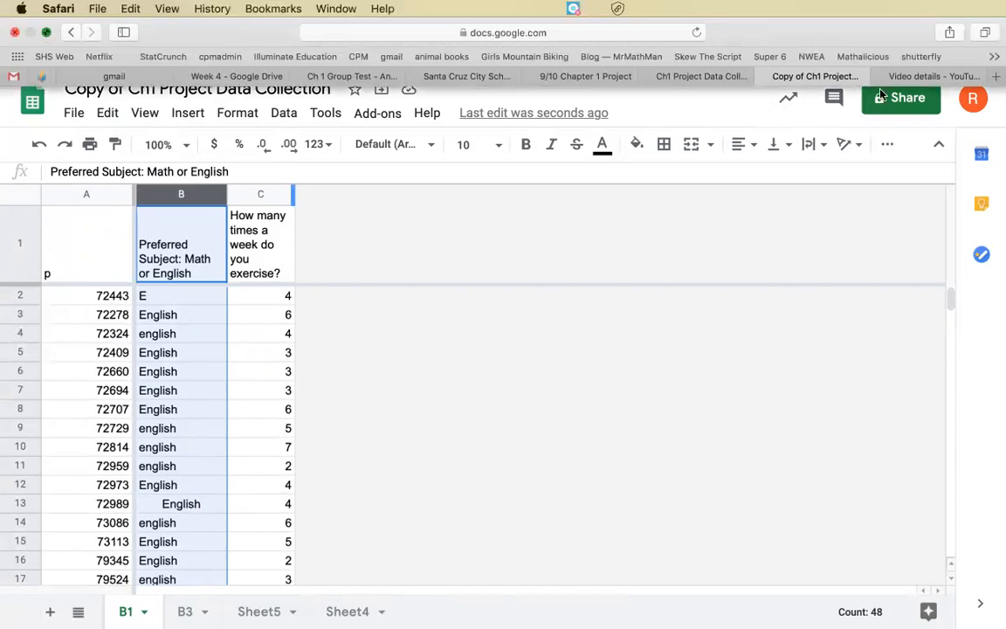
# Take the spreadsheet window out of full screen, narrow it, and restore the minimized stapplet.com window, moving it lower beside the sheet
pyautogui.press('ctrl+super+f')
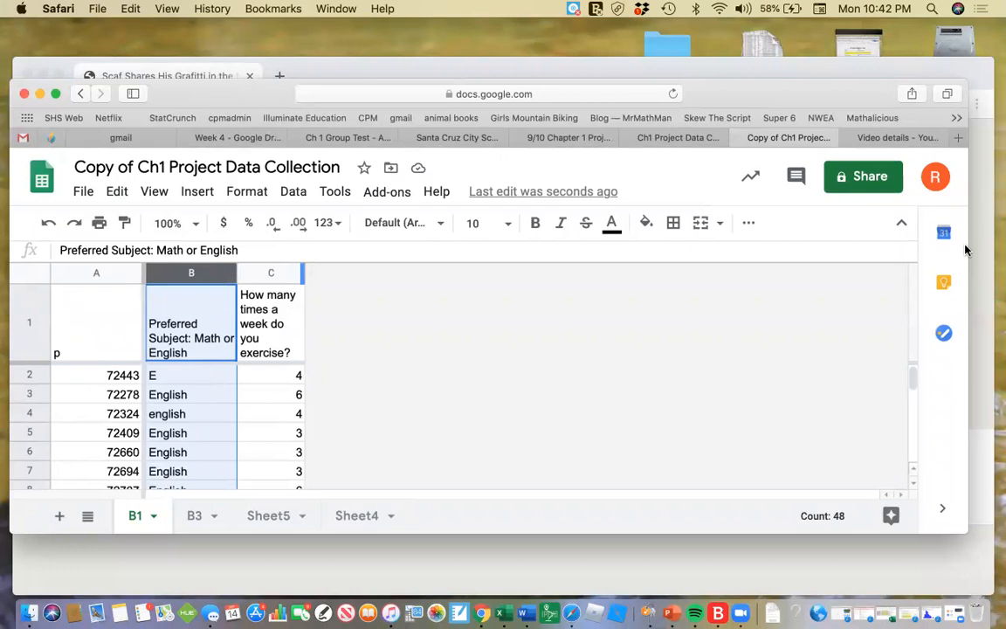
pyautogui.moveTo(971, 246); pyautogui.dragTo(693, 246)
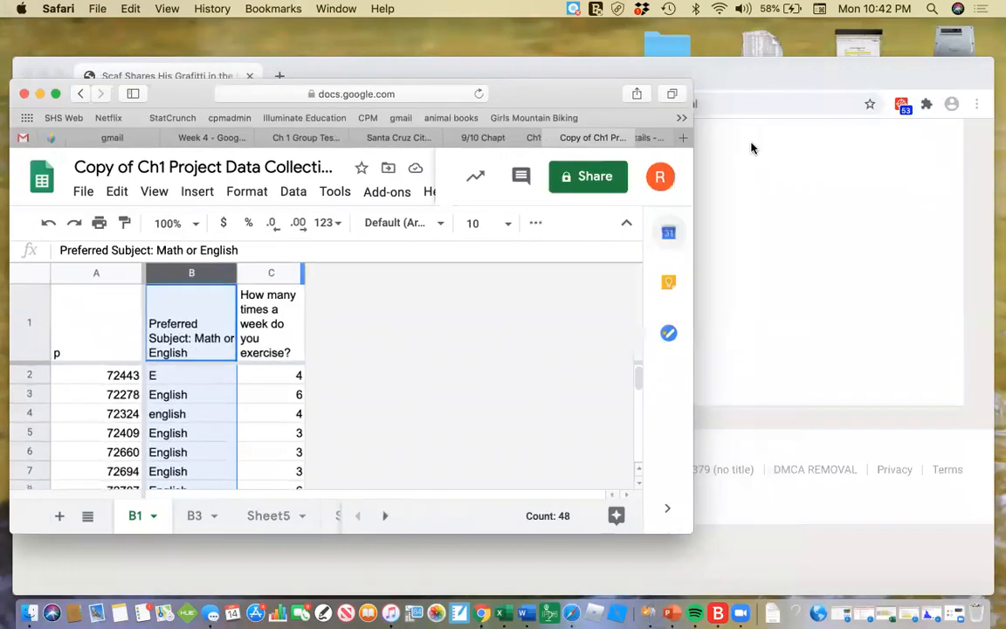
pyautogui.click(932, 616)
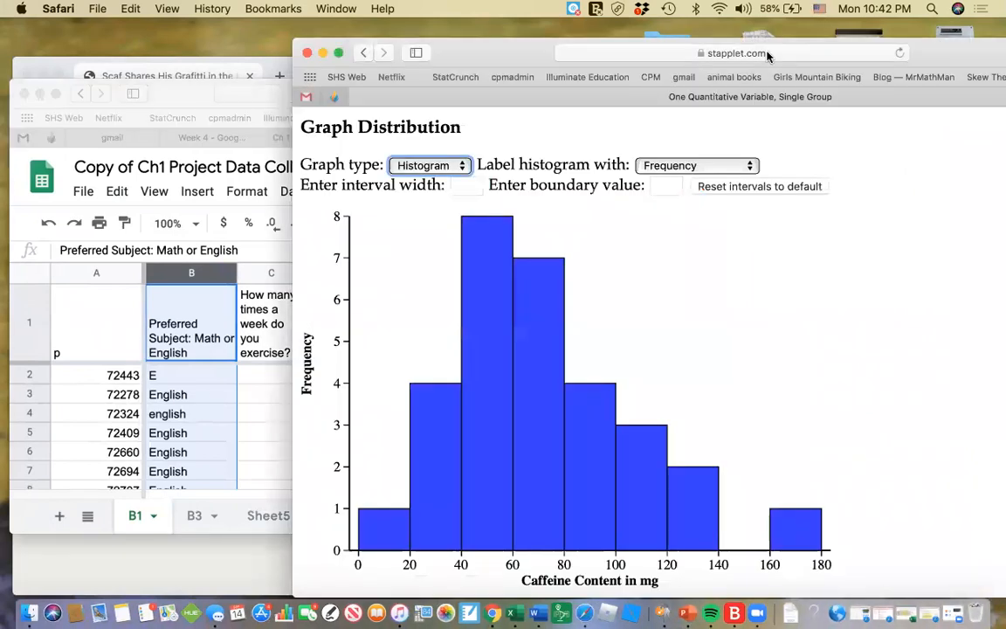
pyautogui.moveTo(992, 54); pyautogui.dragTo(996, 125)
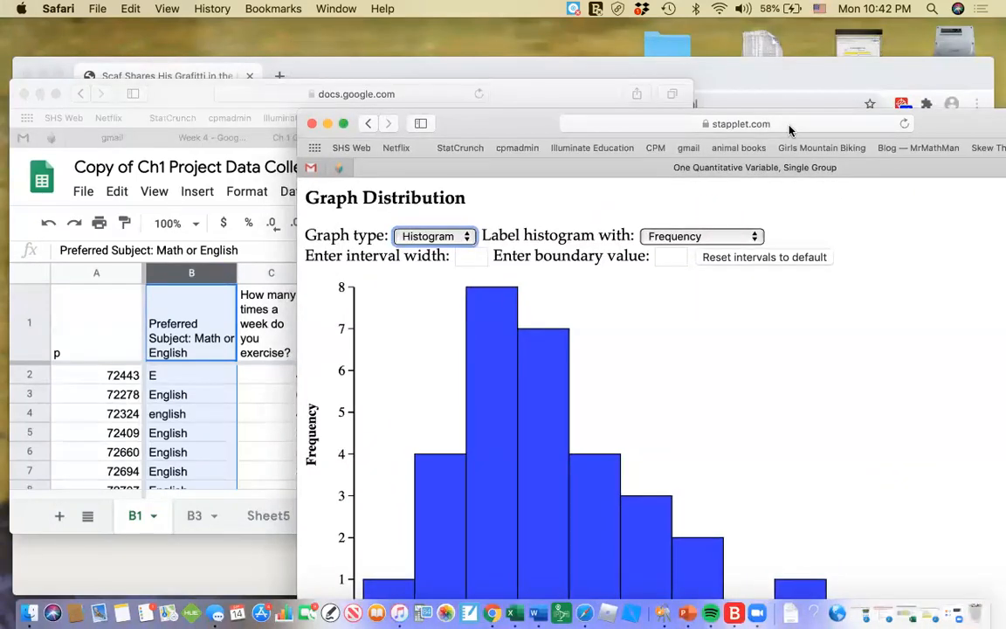
# Load the Stapplet home page in the stapplet.com window by entering "stapplet" as the address
pyautogui.click(724, 123)
pyautogui.press('BackSpace')
pyautogui.write('stapplet')
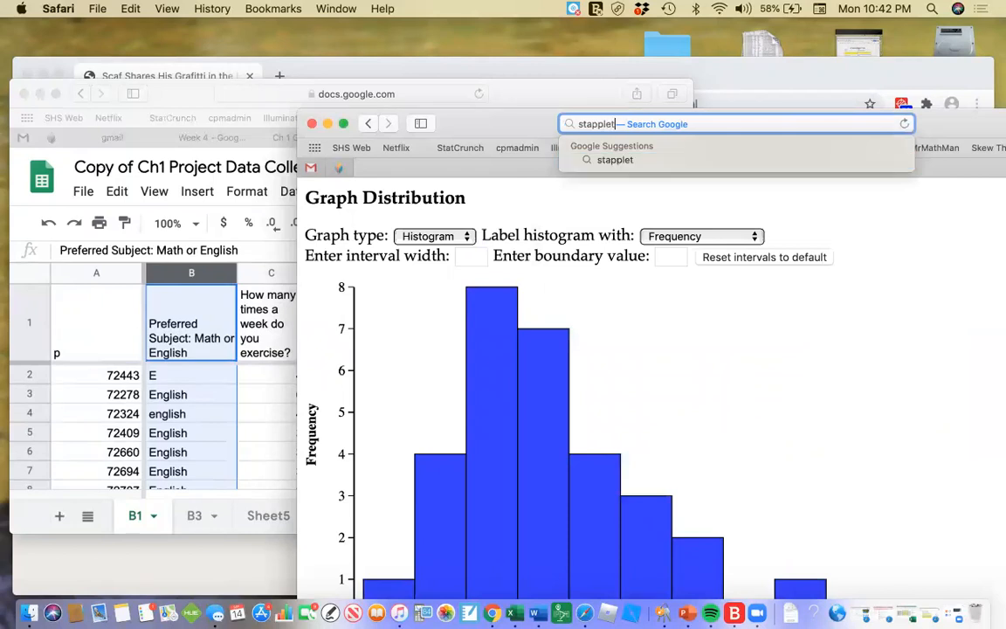
pyautogui.press('Return')
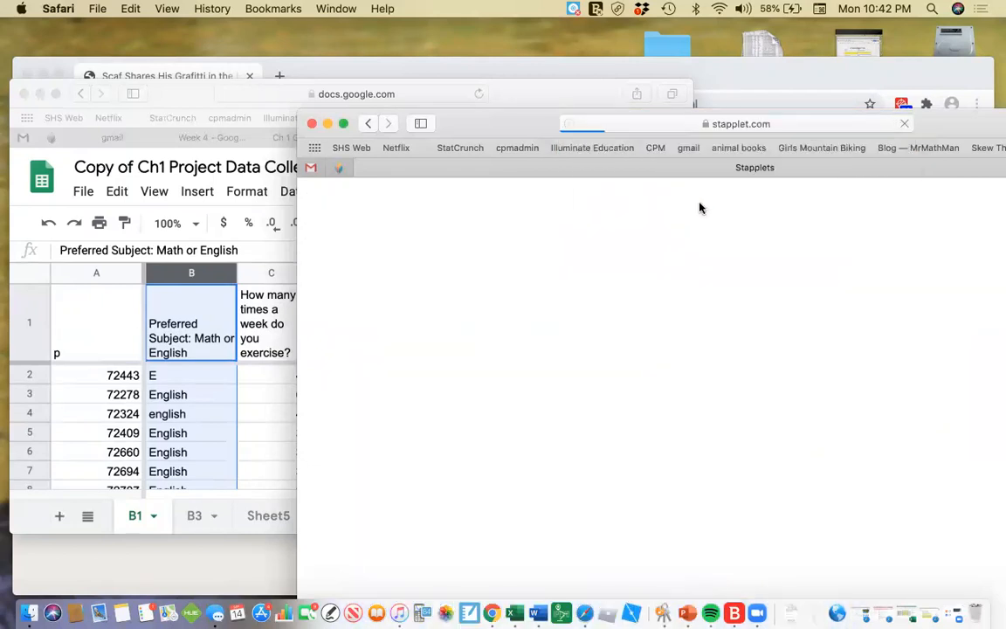
# Reposition the two windows so the sheet's columns stay in view, and open the "1 Quantitative Variable, Multiple Groups" applet
pyautogui.moveTo(532, 96); pyautogui.dragTo(414, 87)
pyautogui.click(862, 129)
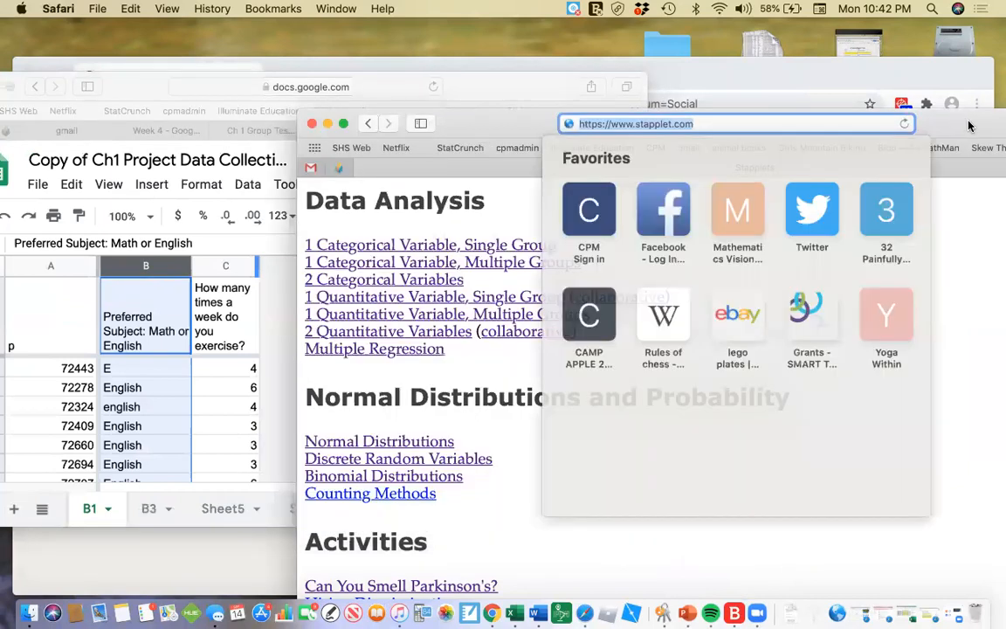
pyautogui.click(528, 333)
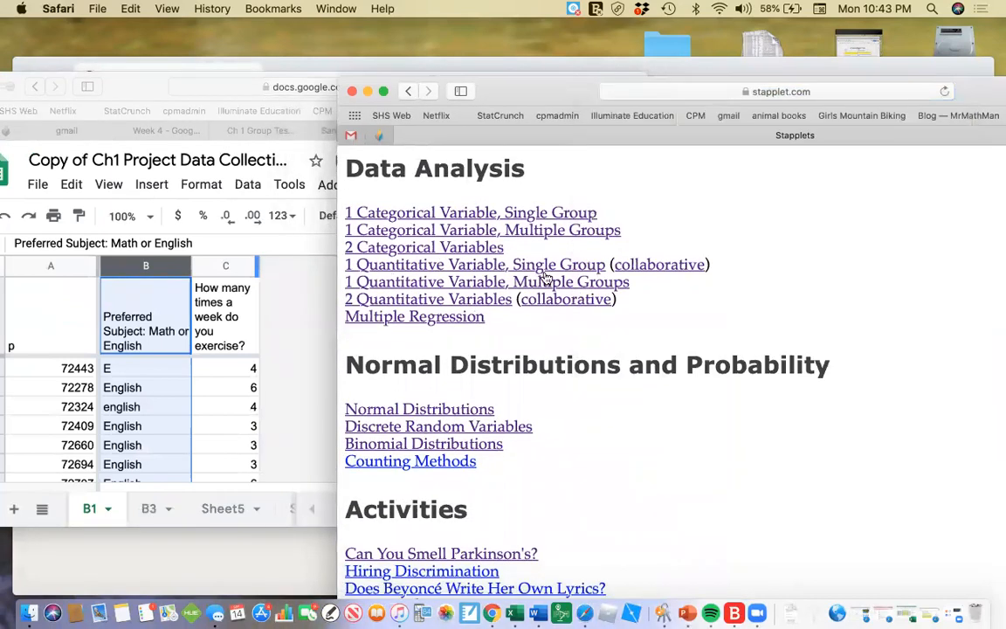
pyautogui.click(477, 284)
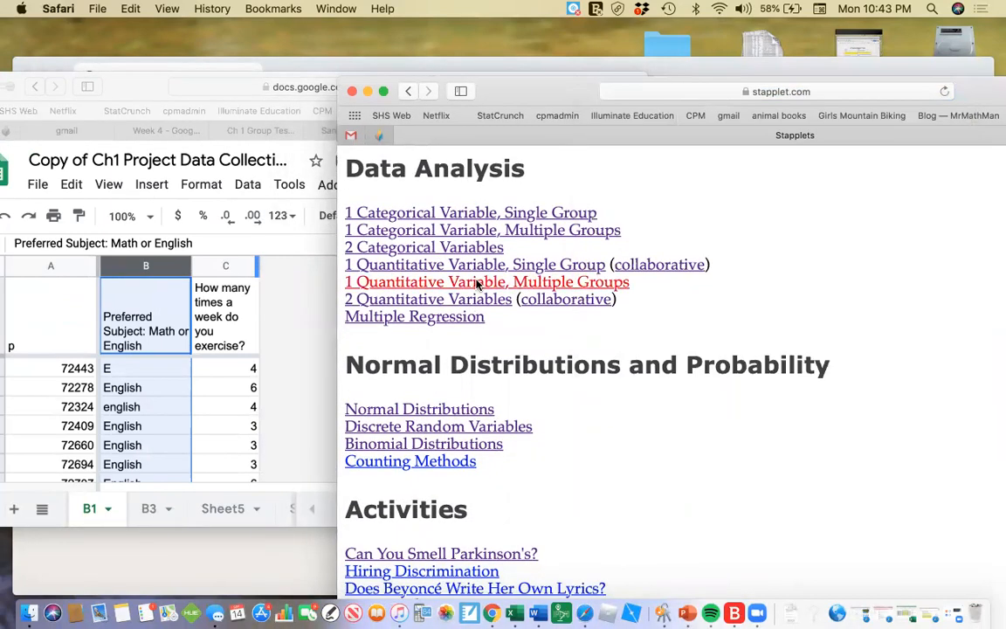
# Name the variable "# of times exercise per week" and label group 1 English and group 2 Math
pyautogui.click(495, 198)
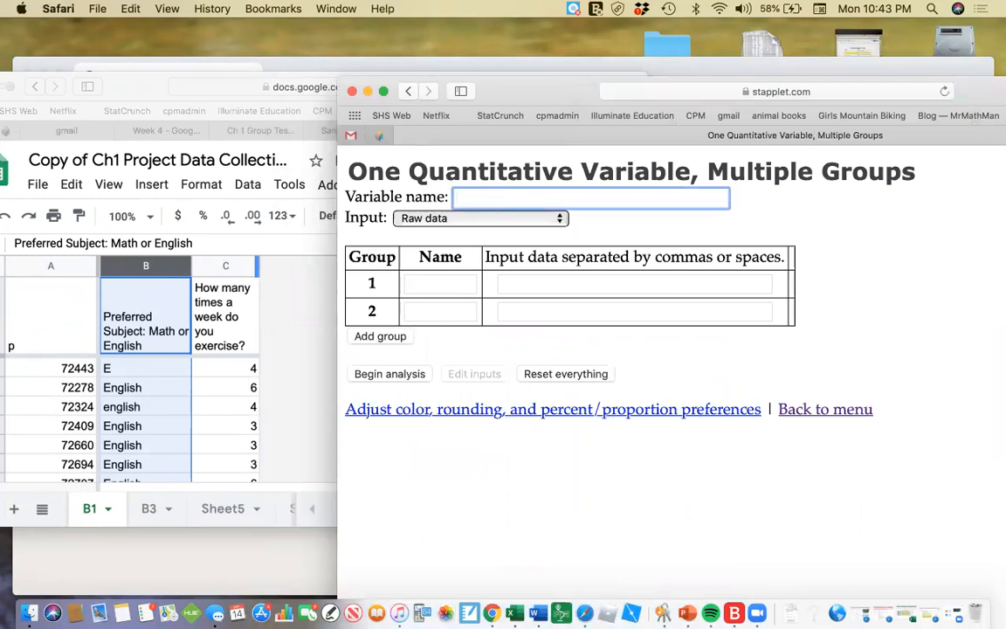
pyautogui.write('# of times excercise per wee')
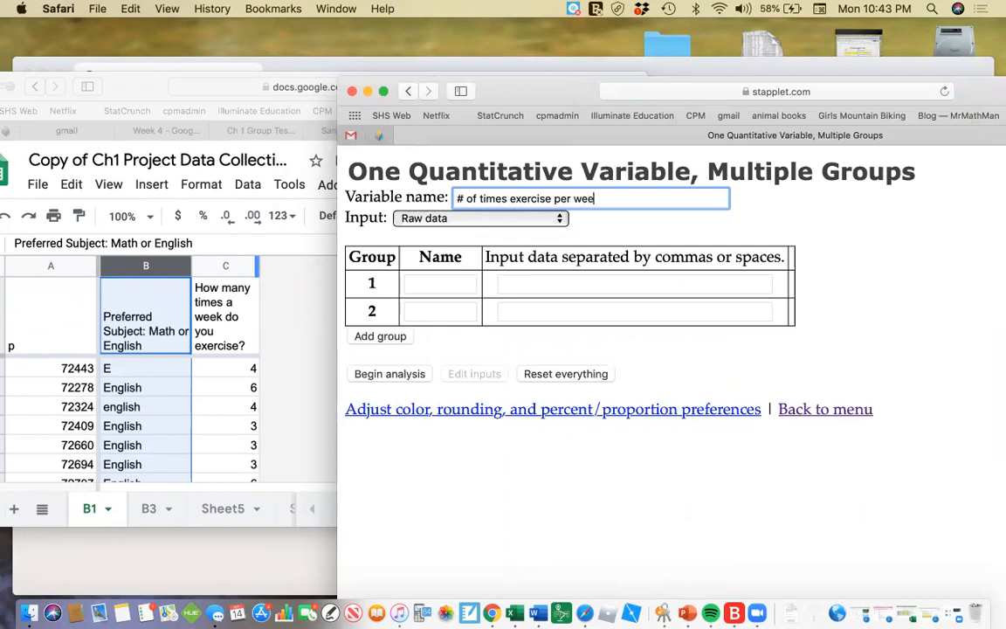
pyautogui.write('k')
pyautogui.click(435, 281)
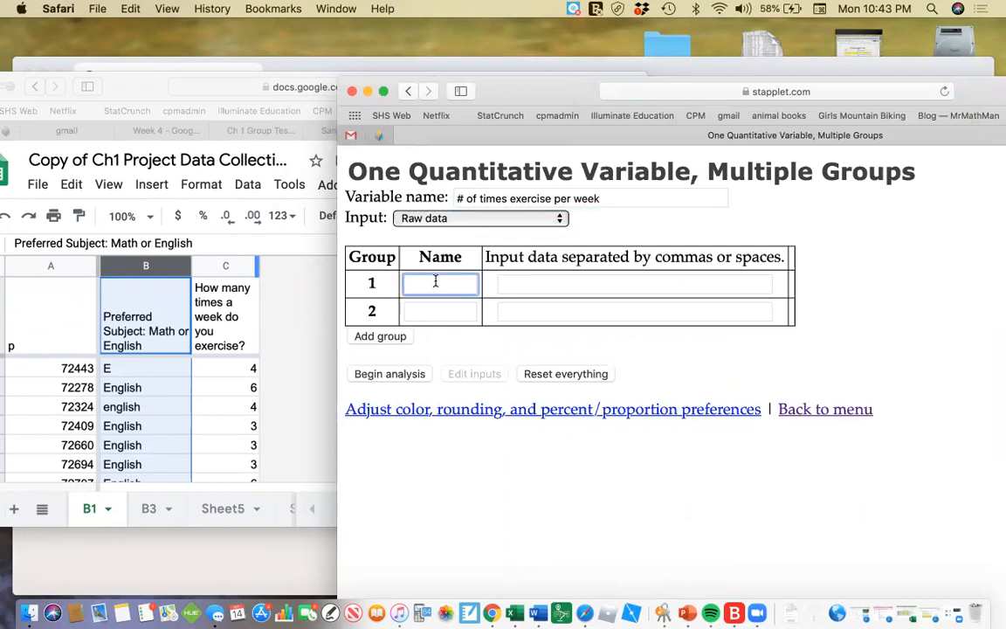
pyautogui.write('English')
pyautogui.click(426, 309)
pyautogui.write('Math')
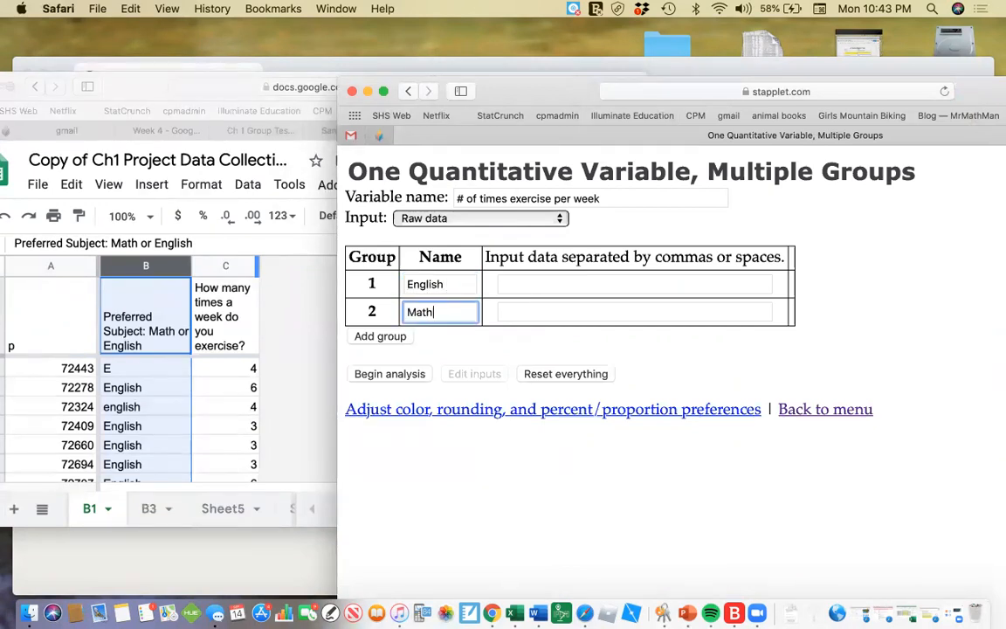
# Raise and lengthen the spreadsheet window to show more rows, and shift the applet window so the exercise column stays in view
pyautogui.scroll(-1, 189, 403)
pyautogui.scroll(1, 189, 404)
pyautogui.moveTo(145, 79); pyautogui.dragTo(144, 25)
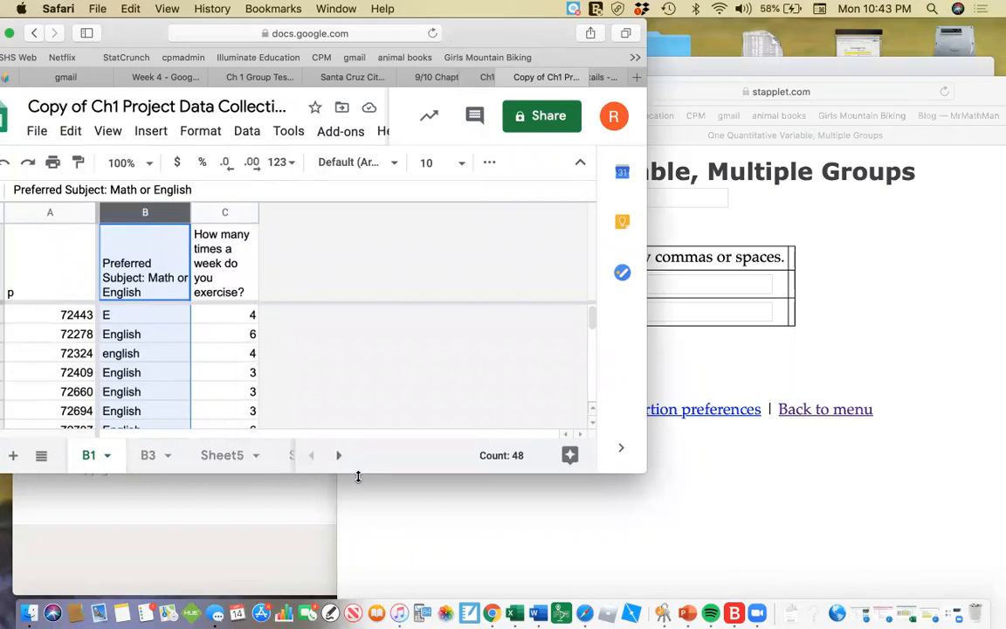
pyautogui.moveTo(358, 477); pyautogui.dragTo(361, 590)
pyautogui.click(790, 358)
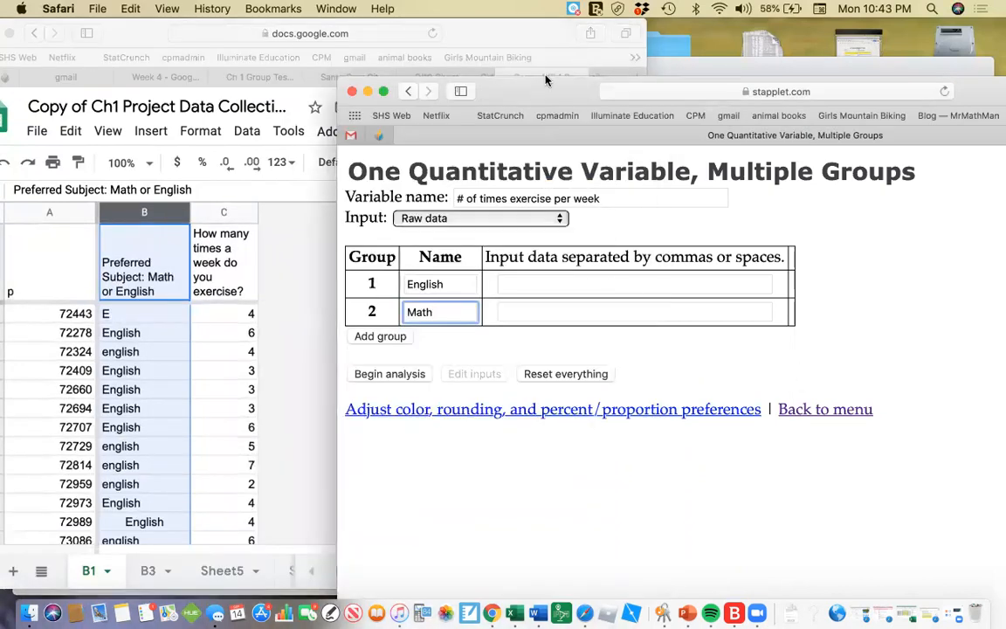
pyautogui.moveTo(572, 96); pyautogui.dragTo(624, 84)
# Enter the exercise counts of all English rows, including E and English (ATM), as space-separated group 1 data in sheet order
pyautogui.click(601, 269)
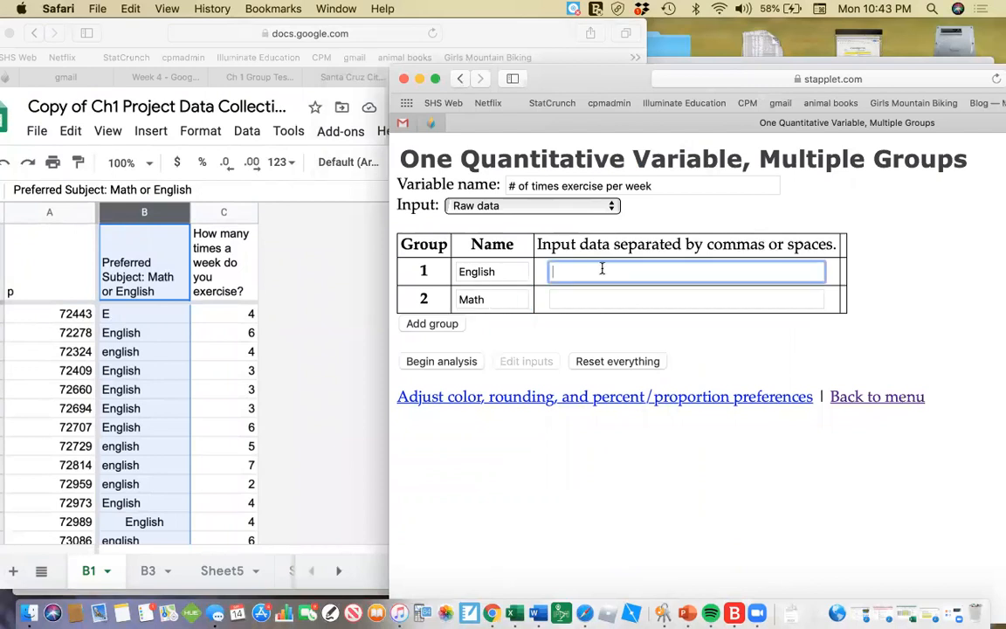
pyautogui.write('4 6 4 3 3 3 6 5 7 2 4 4 6')
pyautogui.scroll(-4, 240, 385)
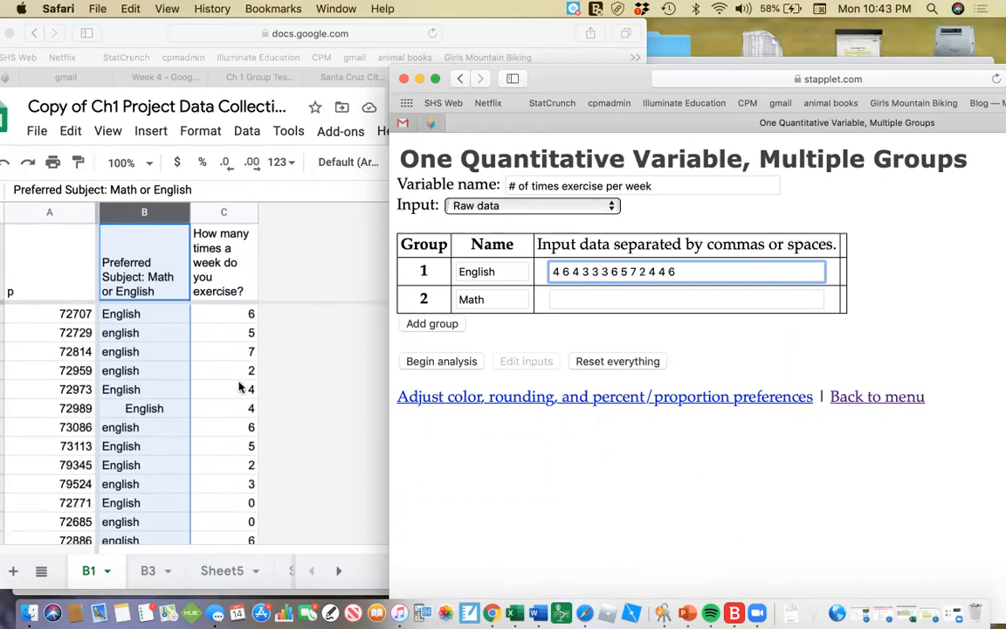
pyautogui.scroll(-3, 240, 387)
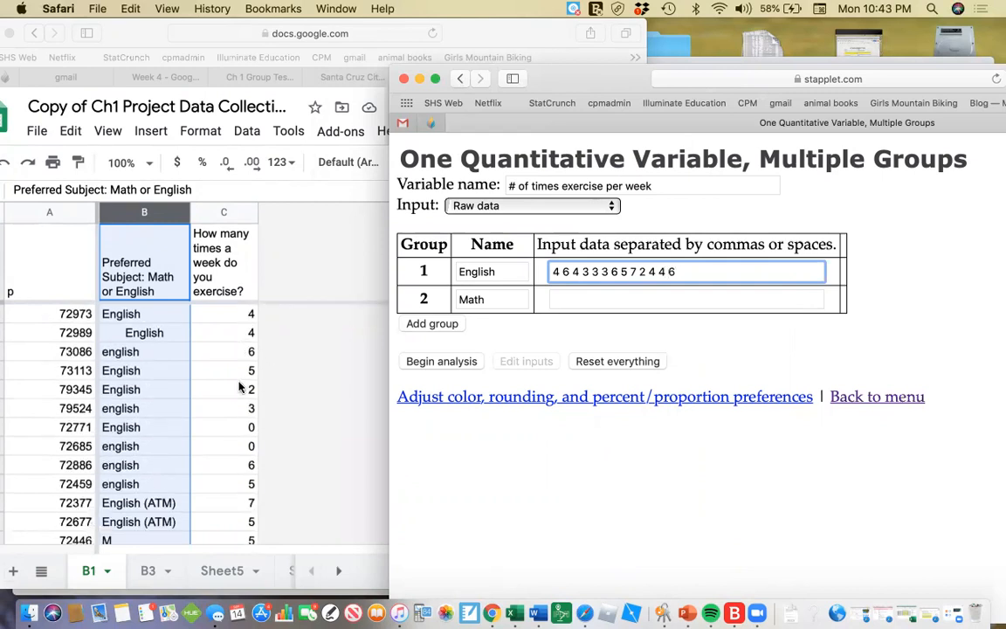
pyautogui.scroll(1, 240, 387)
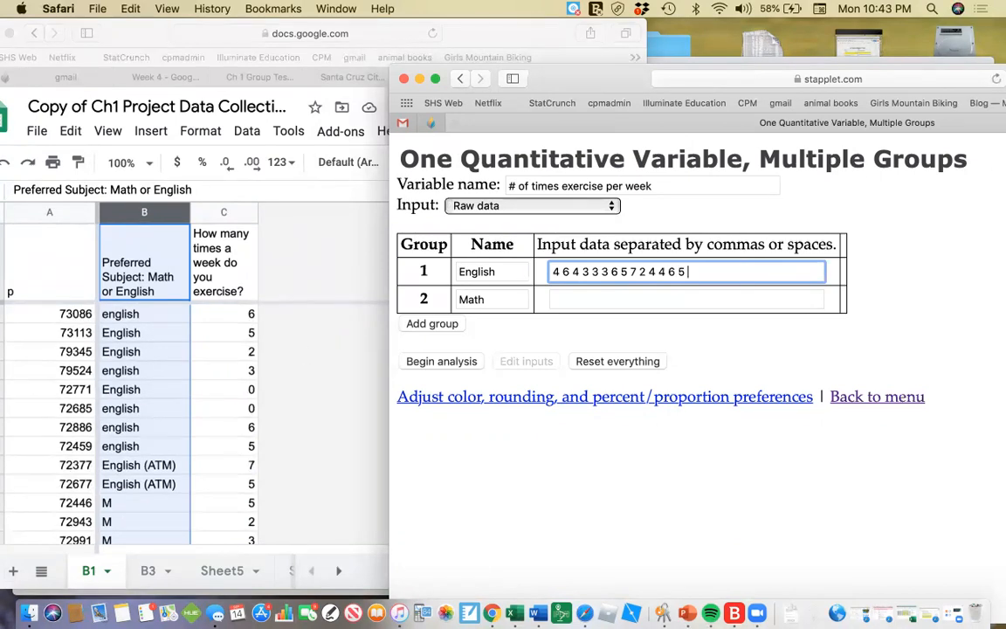
pyautogui.write('2 3 0 0 6 5')
pyautogui.write('7 5')
# Enter the exercise counts of all M and Math rows as space-separated group 2 data, starting 5 2 3 and ending 3 6 4
pyautogui.scroll(-5, 343, 376)
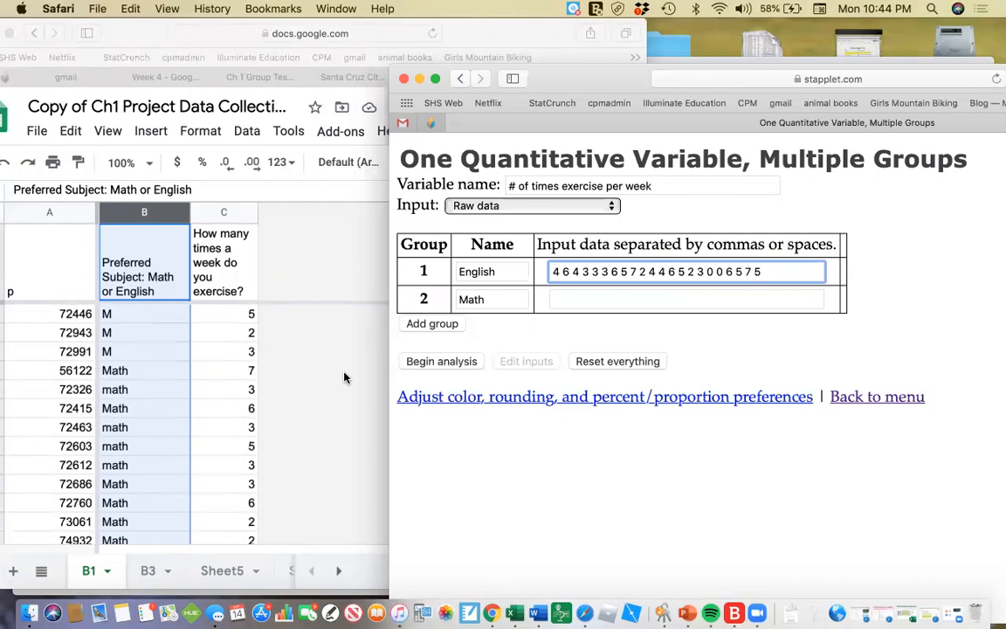
pyautogui.scroll(1, 343, 377)
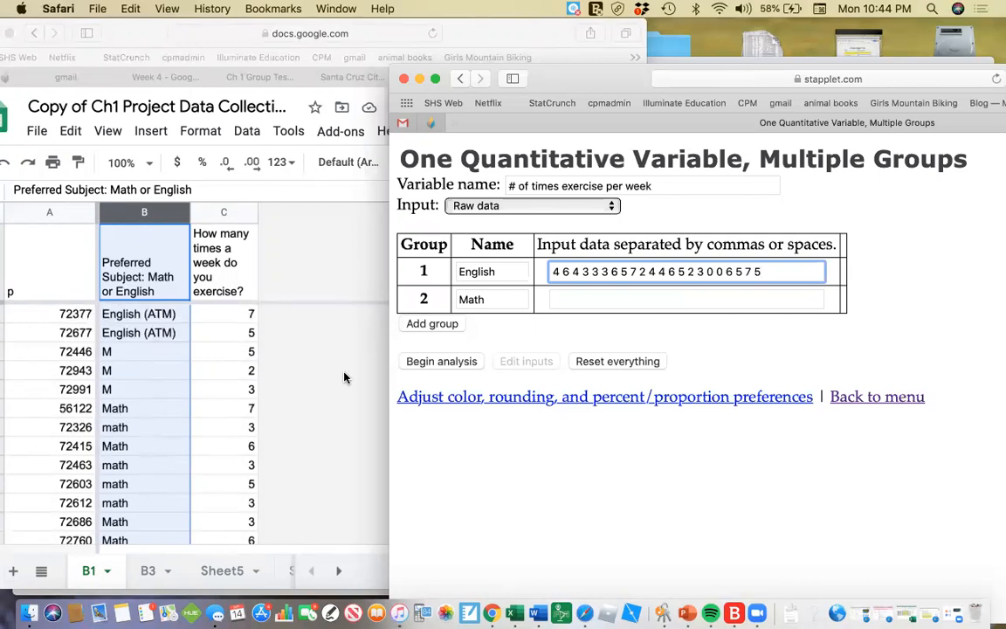
pyautogui.scroll(-1, 345, 377)
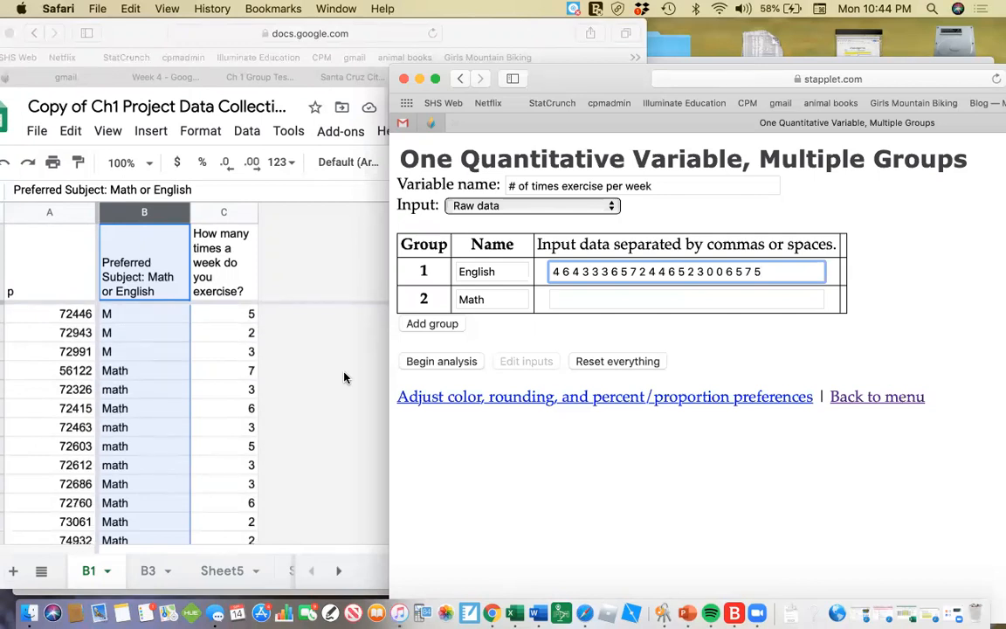
pyautogui.click(634, 298)
pyautogui.write('5 2 3')
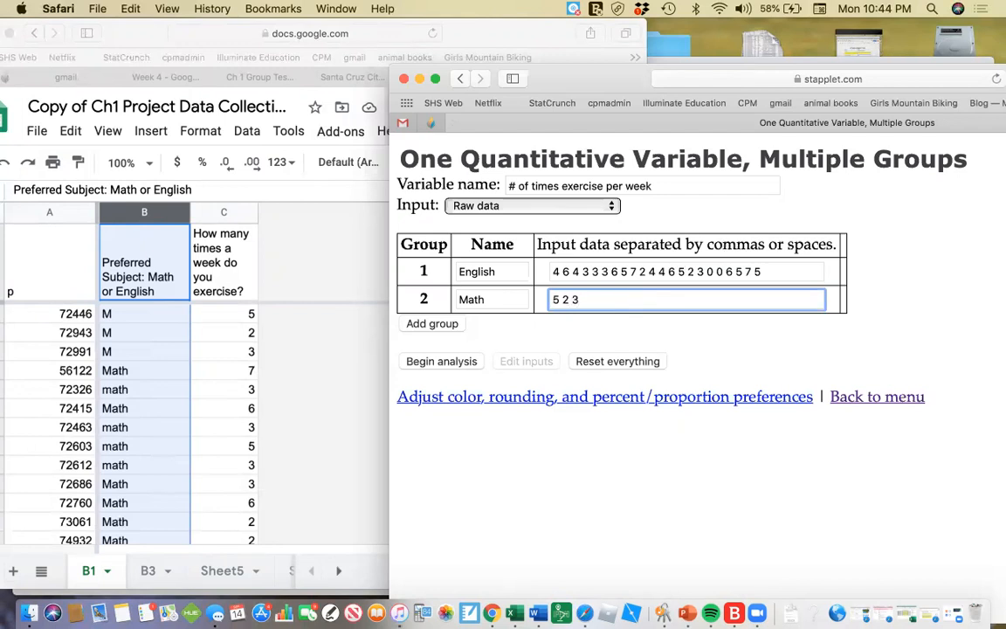
pyautogui.write(' 7 3 6 3 5 3 3')
pyautogui.write('6 2 2')
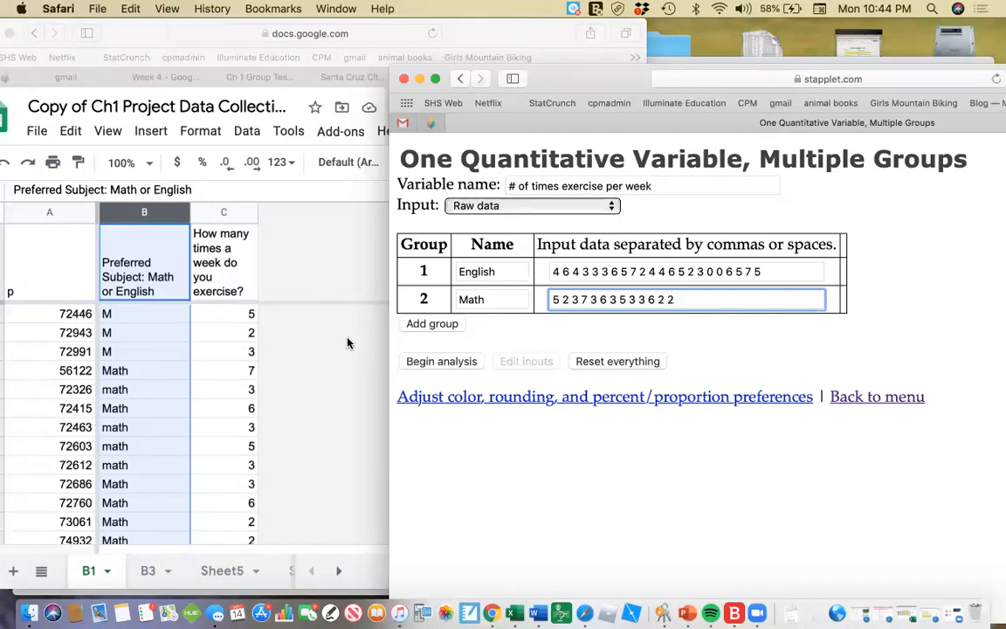
pyautogui.scroll(-4, 294, 375)
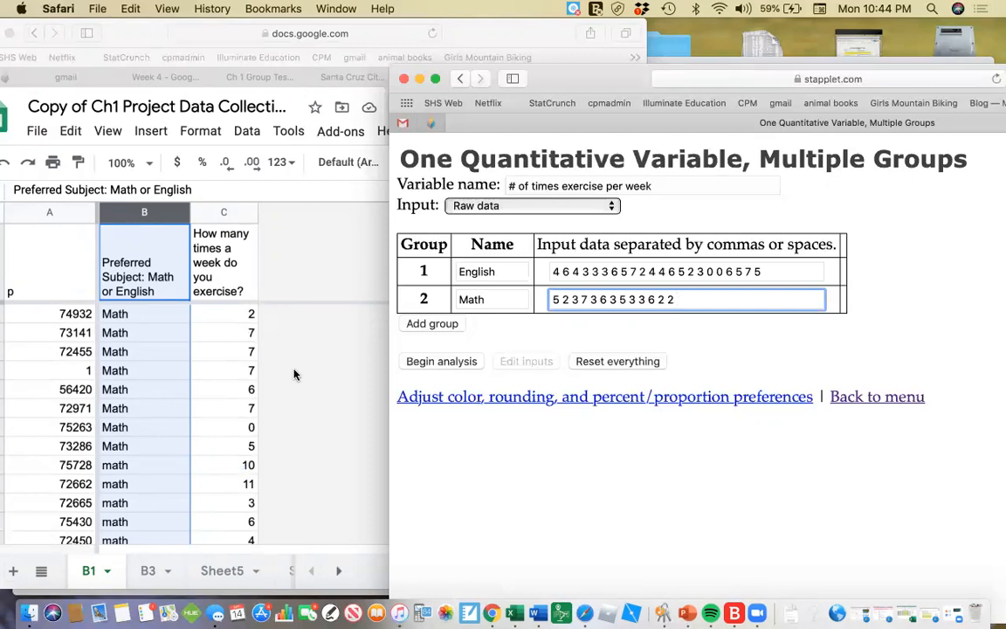
pyautogui.write('2 7 7 7 6 7 0 5 10 11 3 6 4')
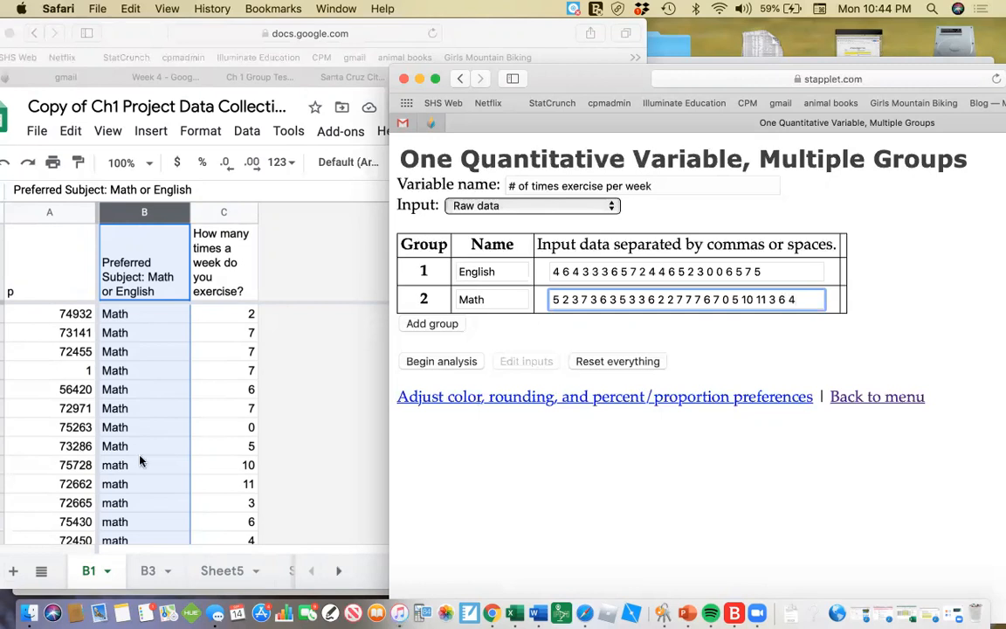
pyautogui.scroll(-3, 140, 460)
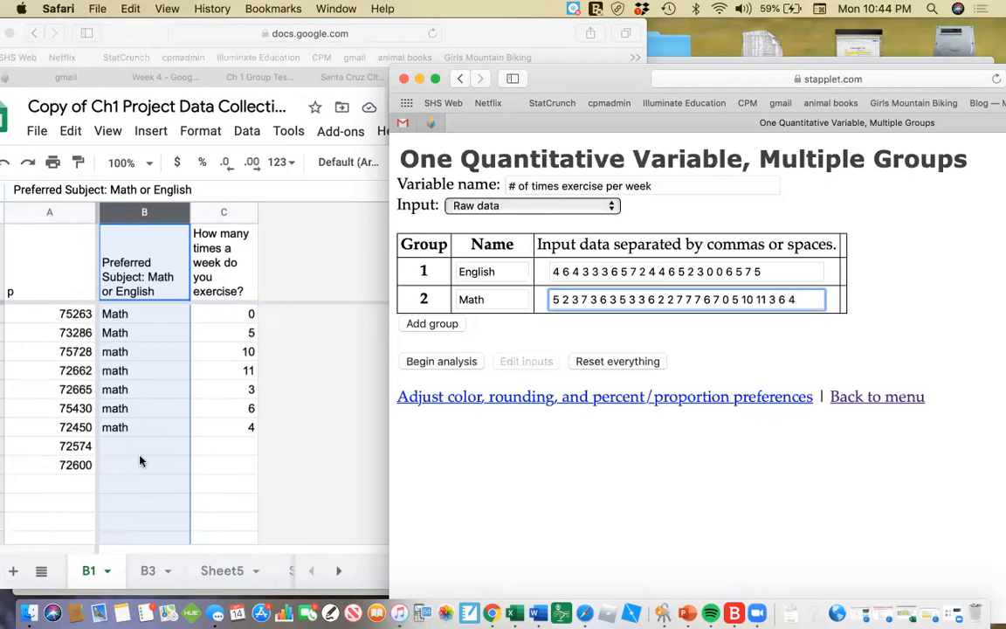
# Begin the analysis and review the English and Math dotplots and their summary statistics
pyautogui.click(441, 362)
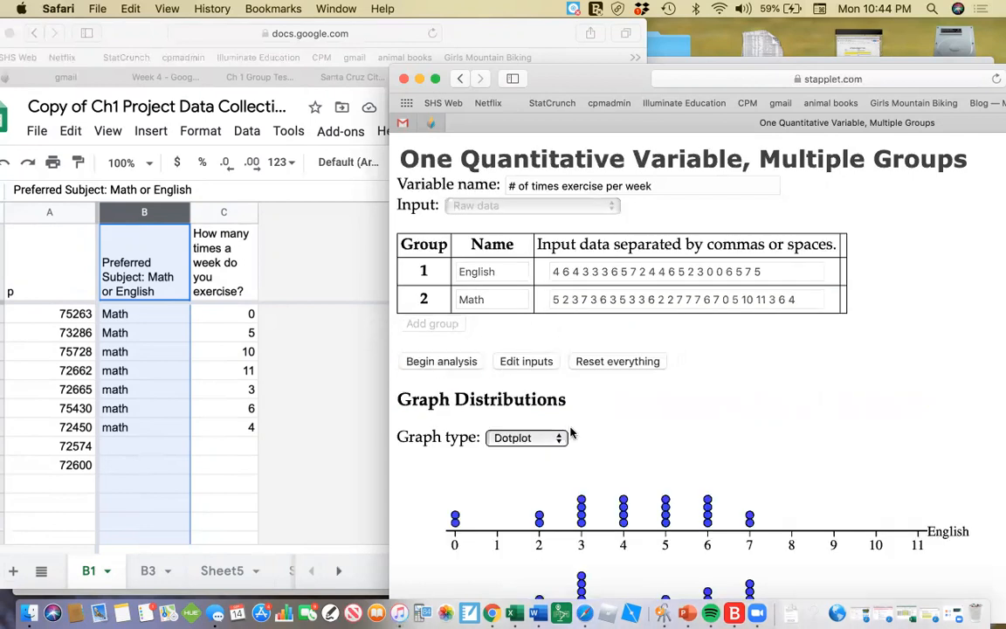
pyautogui.scroll(-4, 572, 433)
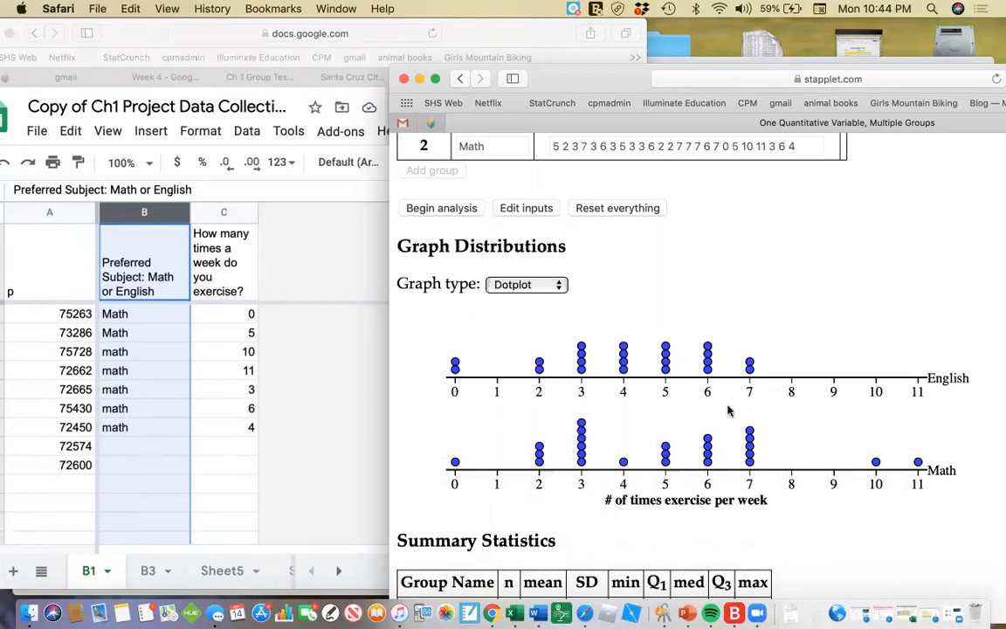
pyautogui.scroll(-2, 526, 478)
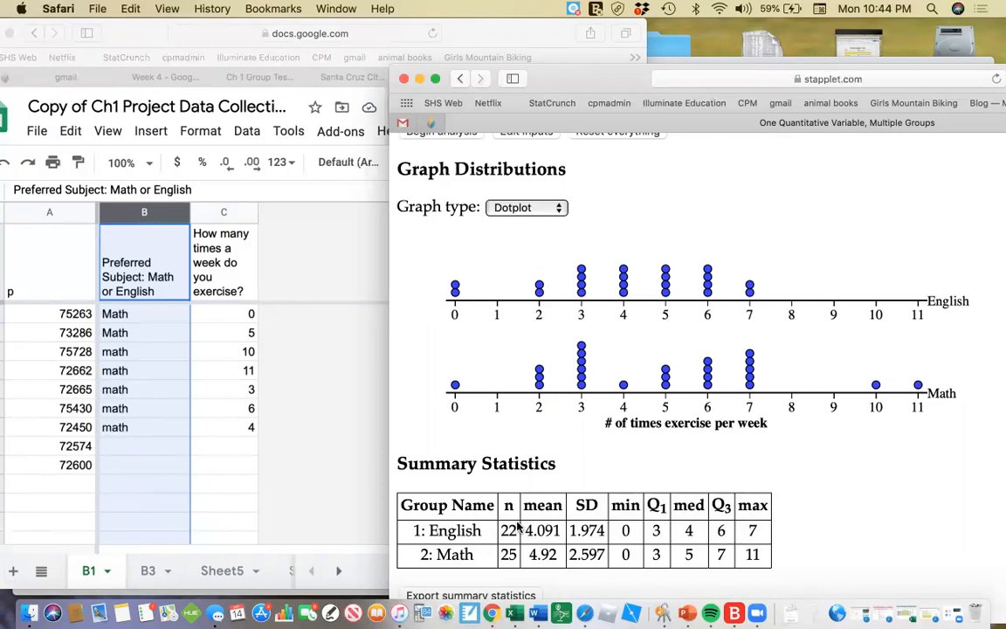
pyautogui.scroll(2, 530, 352)
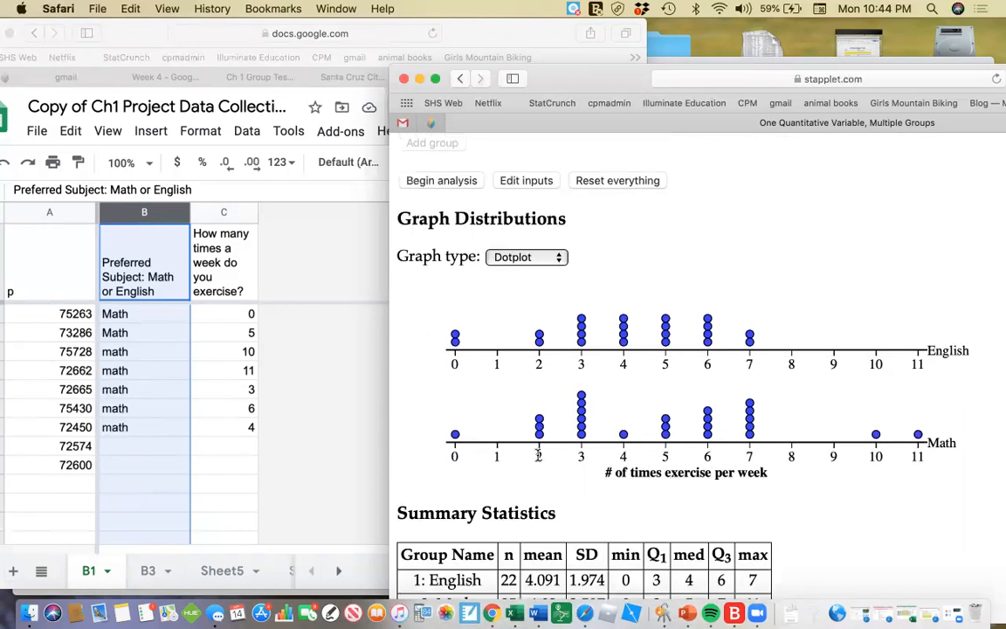
# Show the distributions as histograms and examine the English and Math graphs
pyautogui.click(546, 279)
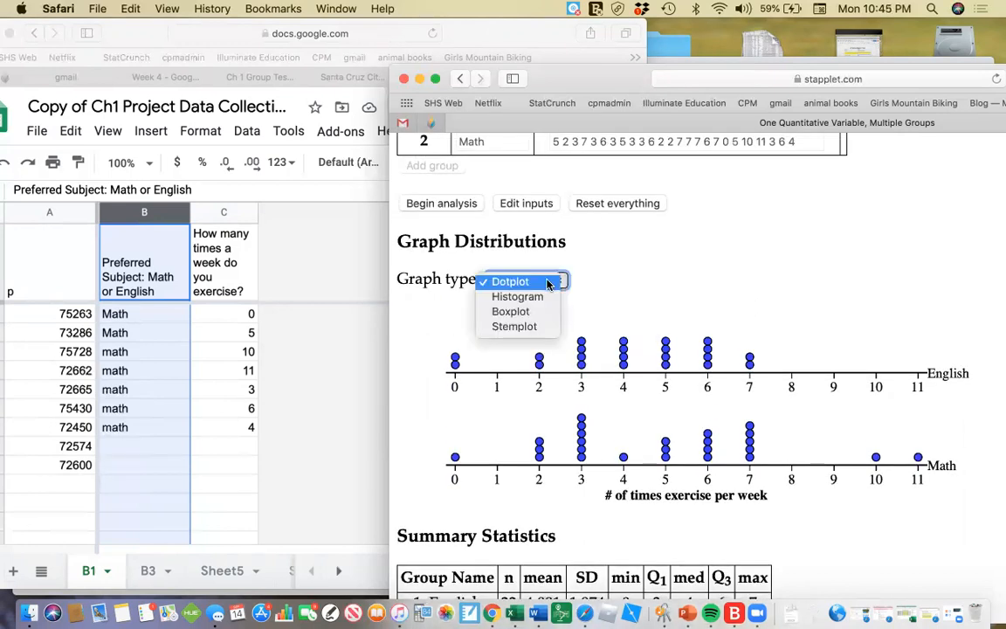
pyautogui.click(540, 298)
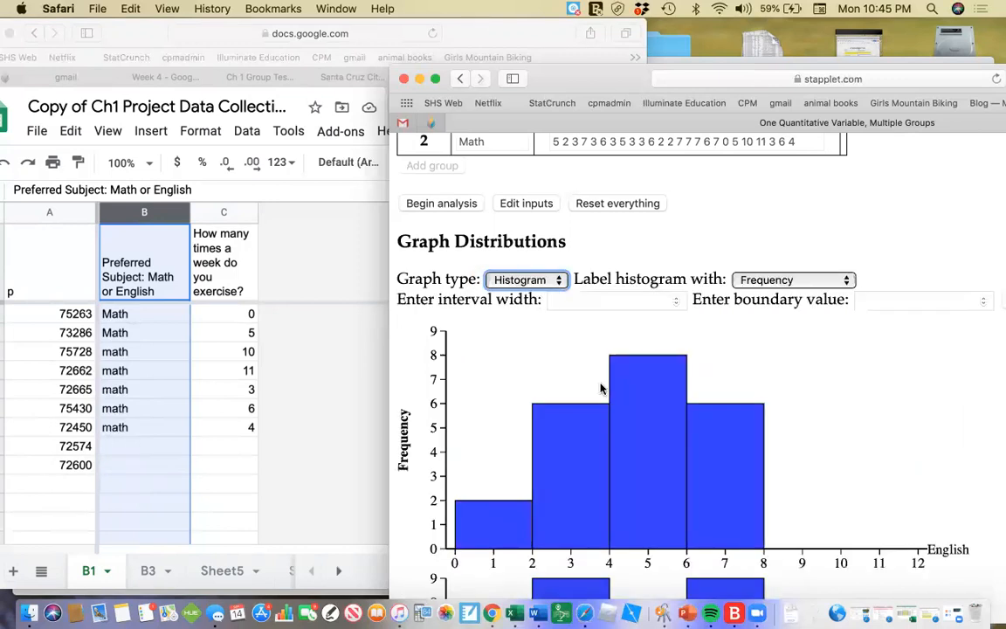
pyautogui.scroll(-5, 602, 386)
pyautogui.scroll(4, 602, 386)
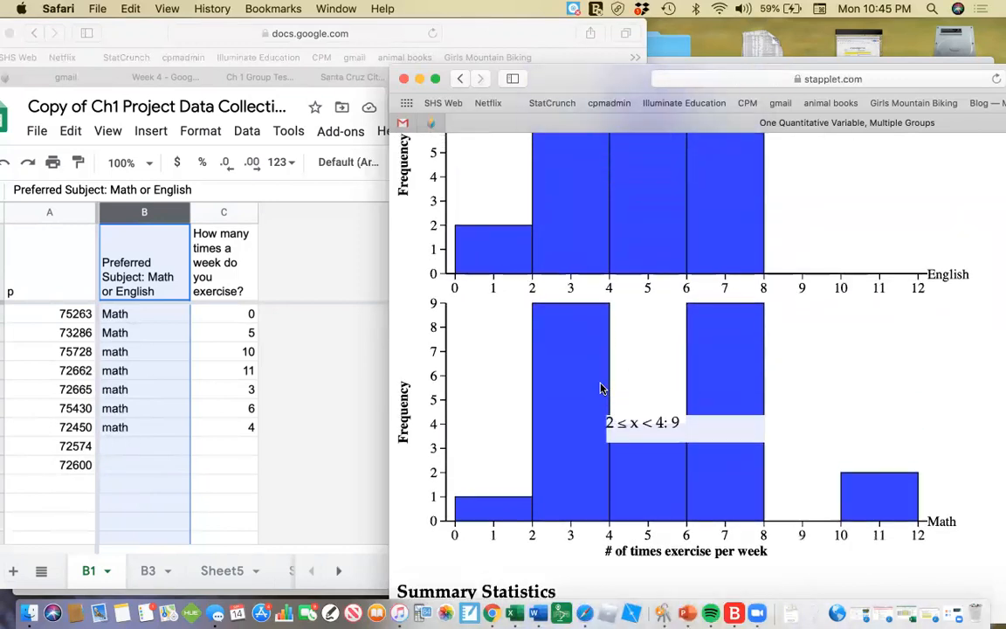
pyautogui.scroll(4, 622, 393)
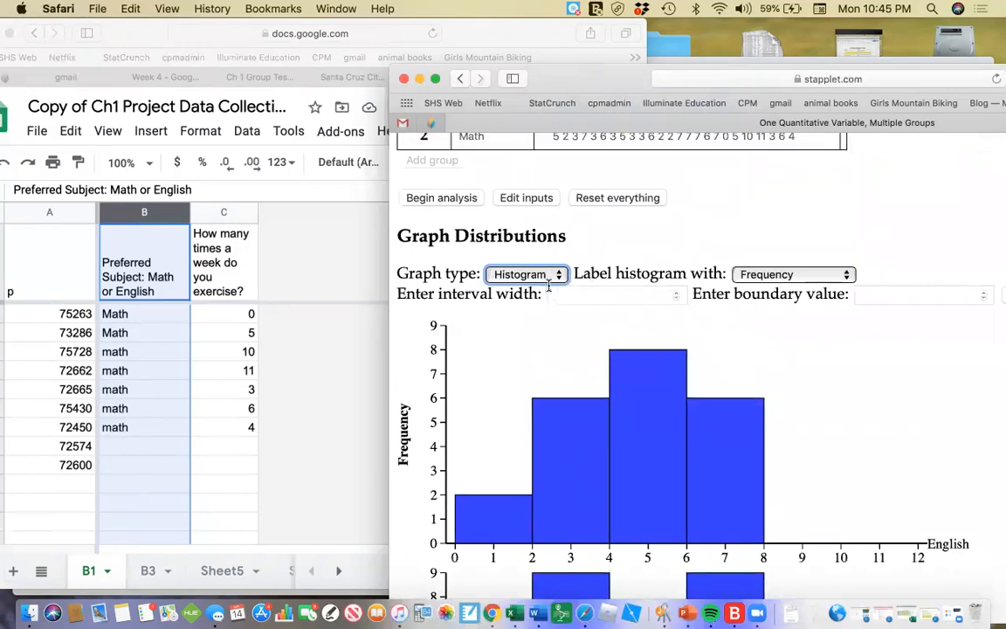
# Change the graph type to Boxplot and compare the two groups' boxplots with the summary statistics
pyautogui.click(547, 275)
pyautogui.click(538, 291)
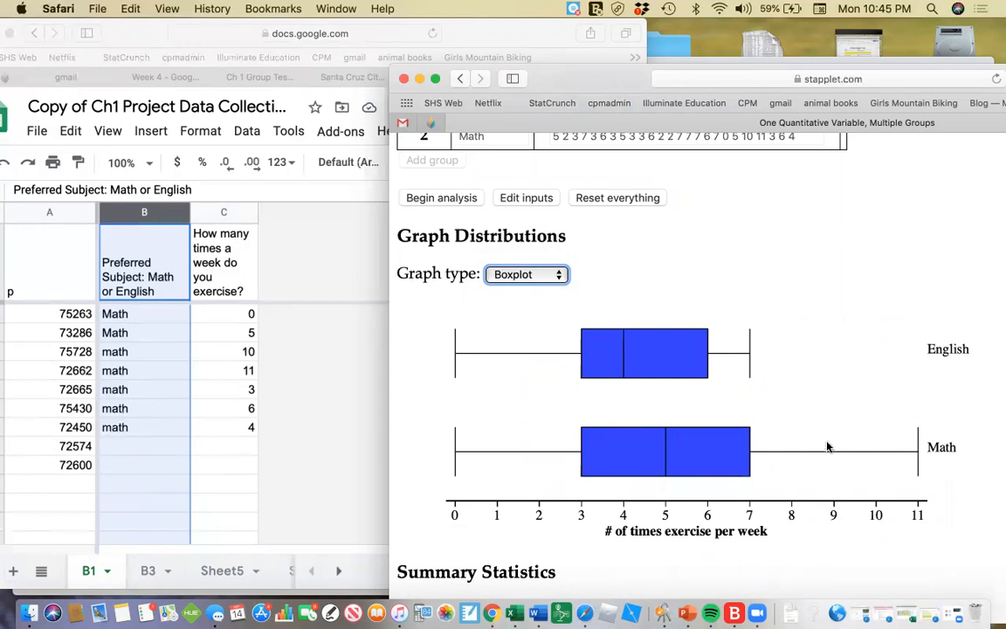
pyautogui.scroll(-3, 796, 454)
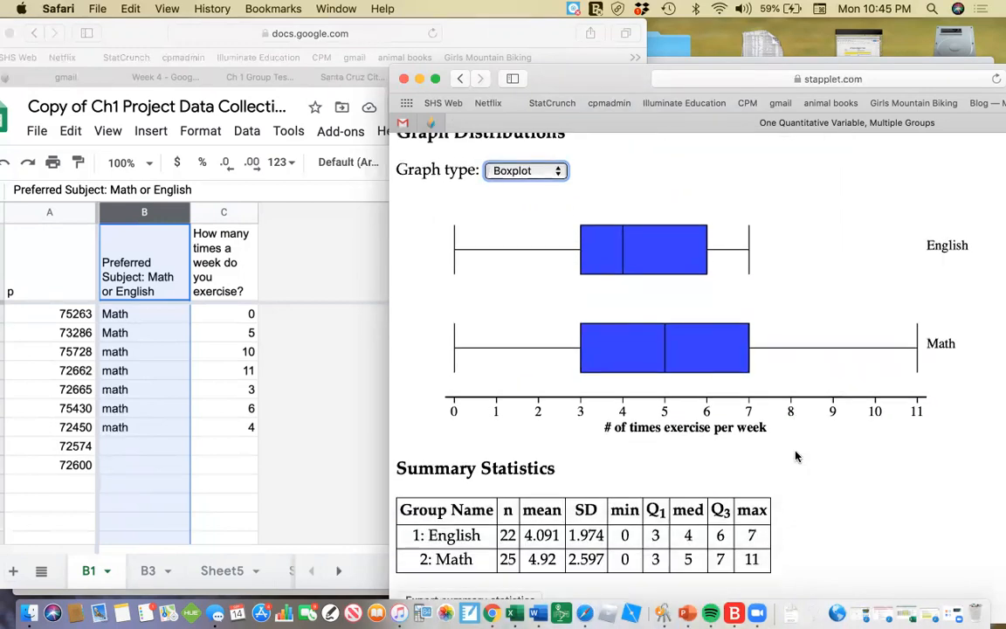
pyautogui.scroll(3, 795, 455)
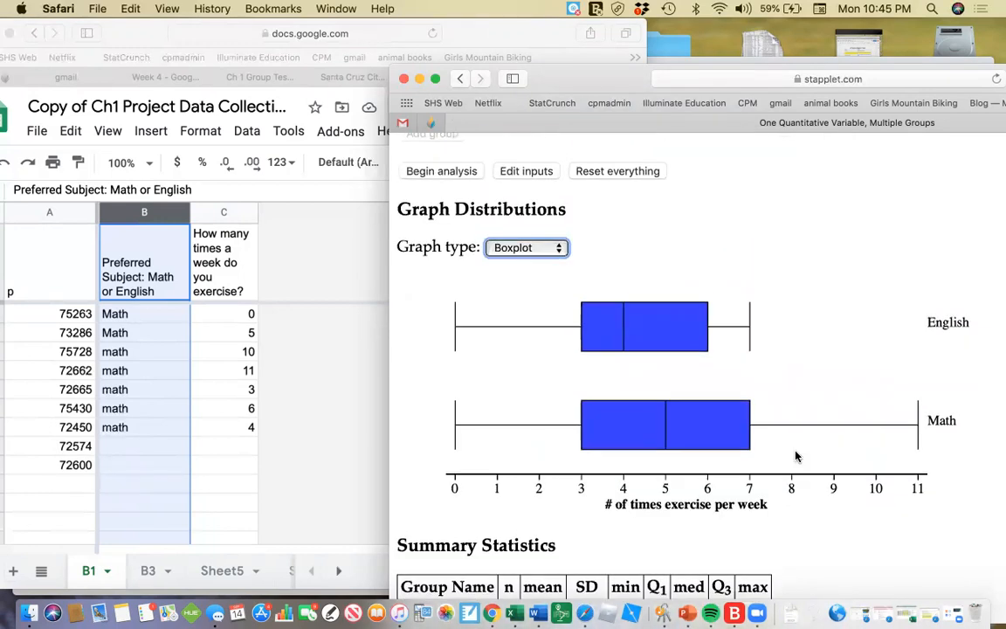
# Revisit the histogram, return the graph type to Dotplot, and view the dotplots together with the summary statistics
pyautogui.click(527, 246)
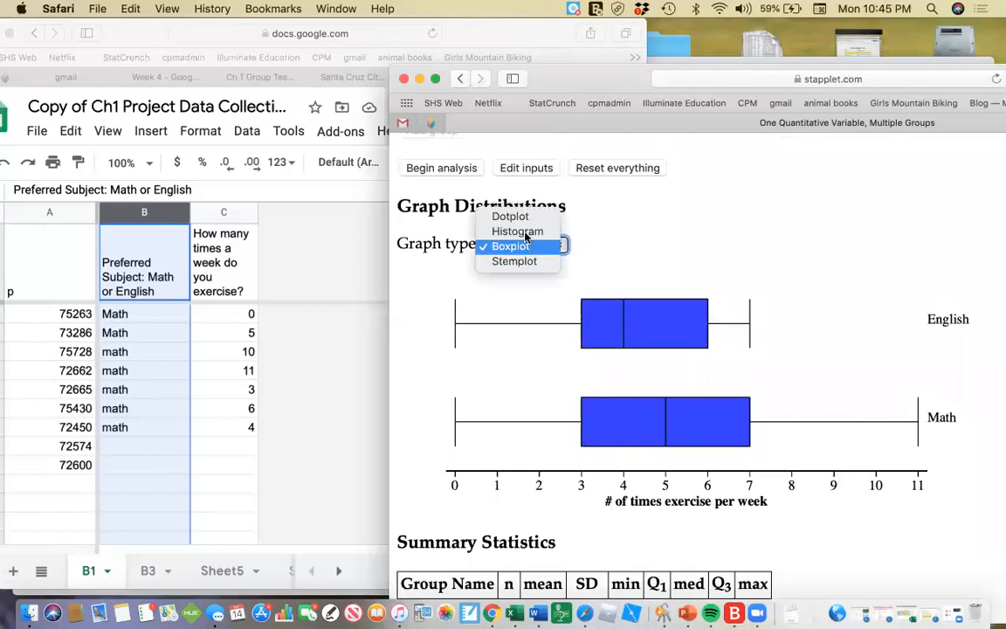
pyautogui.click(526, 231)
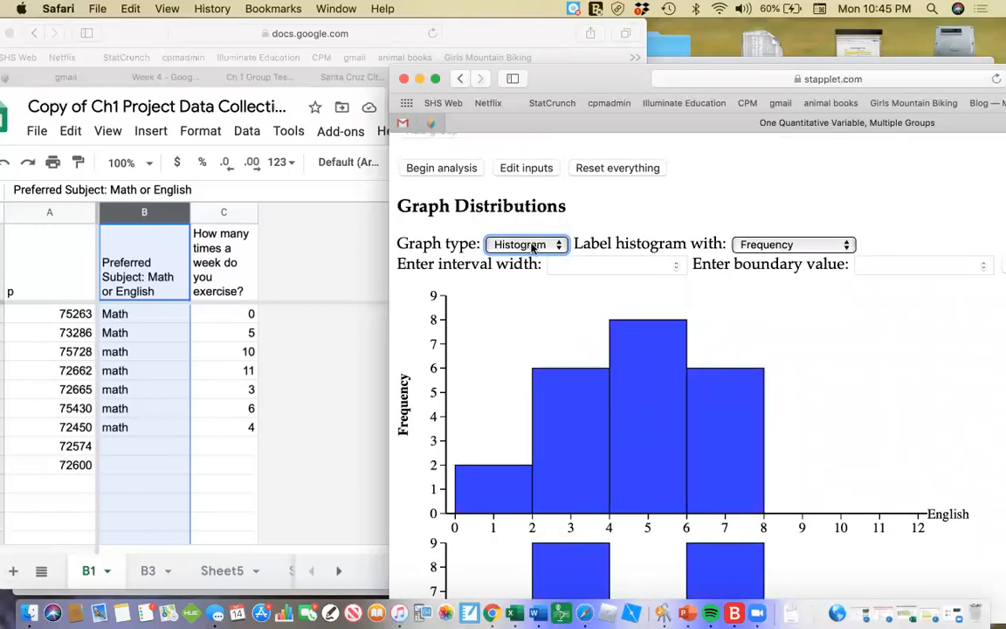
pyautogui.click(532, 248)
pyautogui.click(510, 229)
pyautogui.scroll(-3, 609, 374)
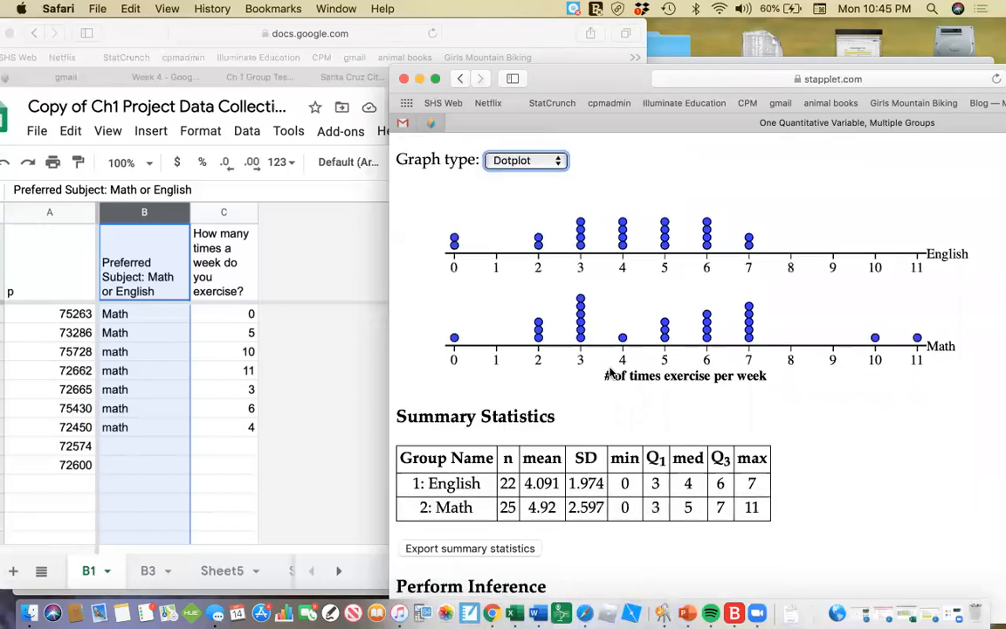